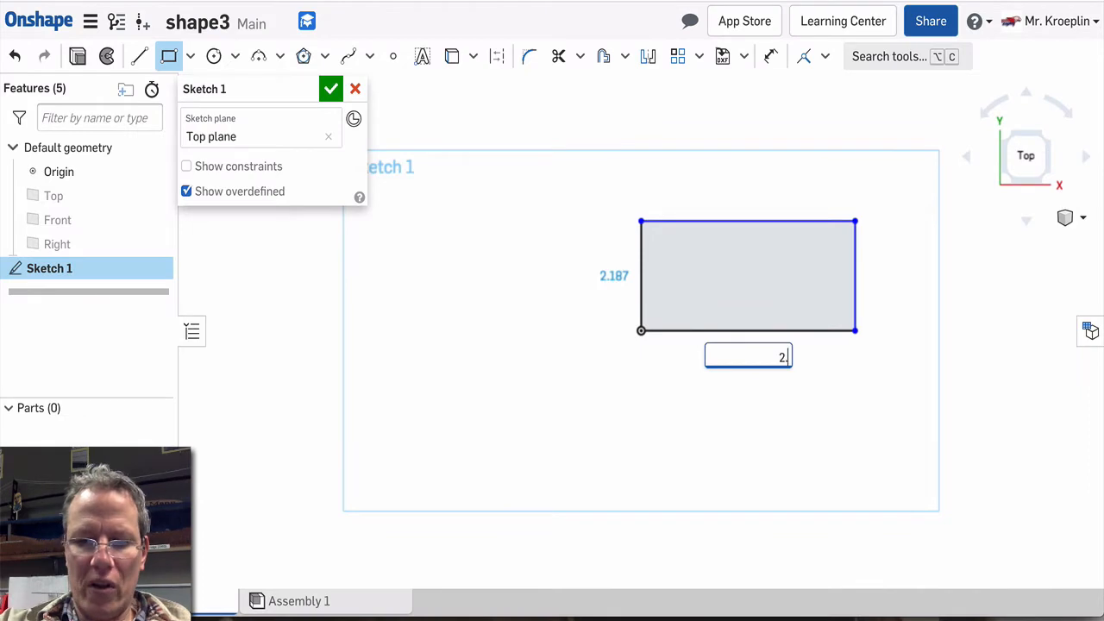
Set the sketch rectangle's width to 2.75 and its height to 1.5
key(Return)
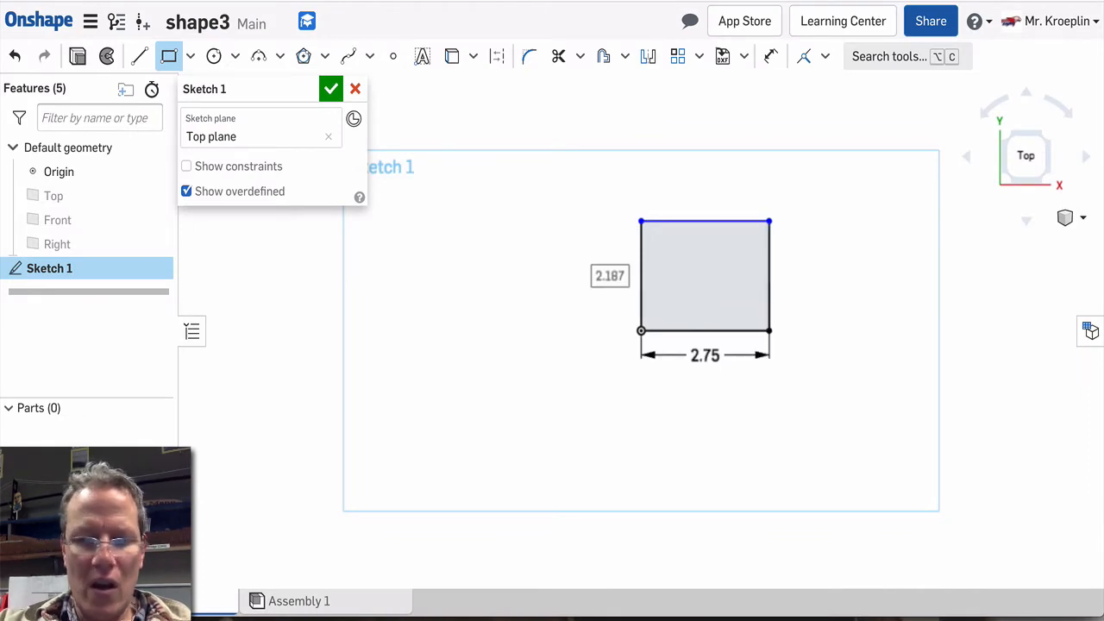
text(1.5)
key(Return)
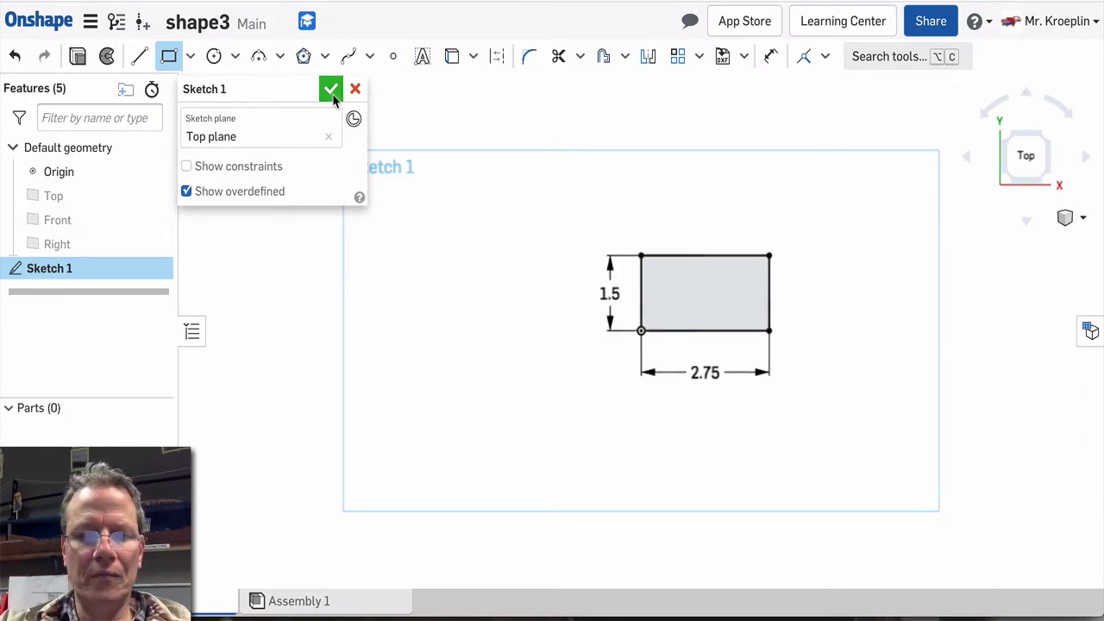
Draw a horizontal line inward from the midpoint of the rectangle's right edge and set its length to 0.75
key(ctrl+Tab)
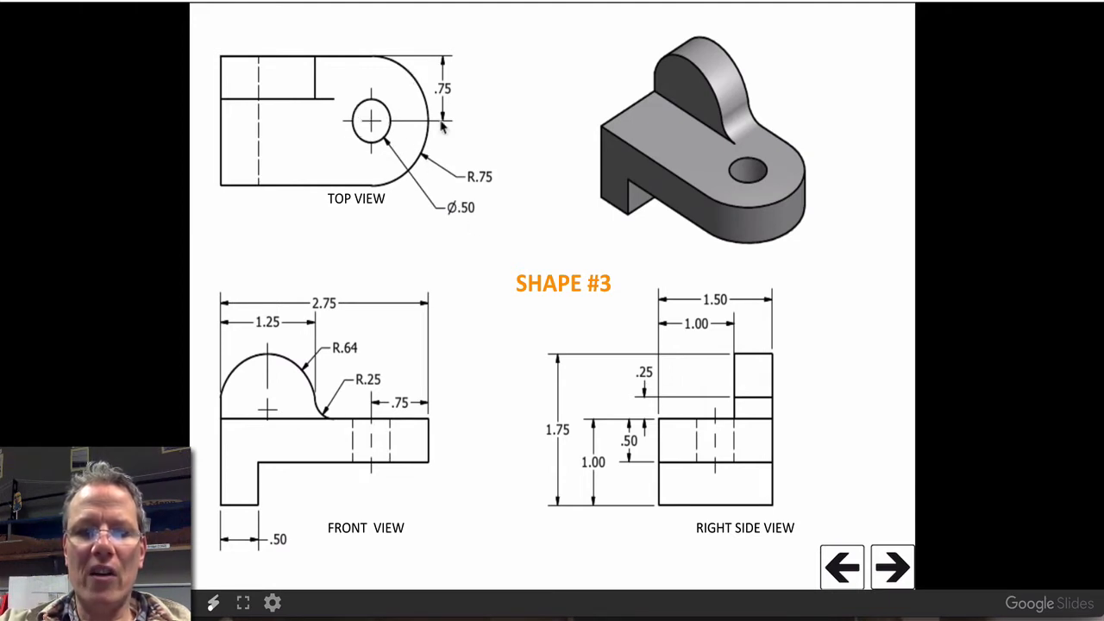
key(ctrl+Tab)
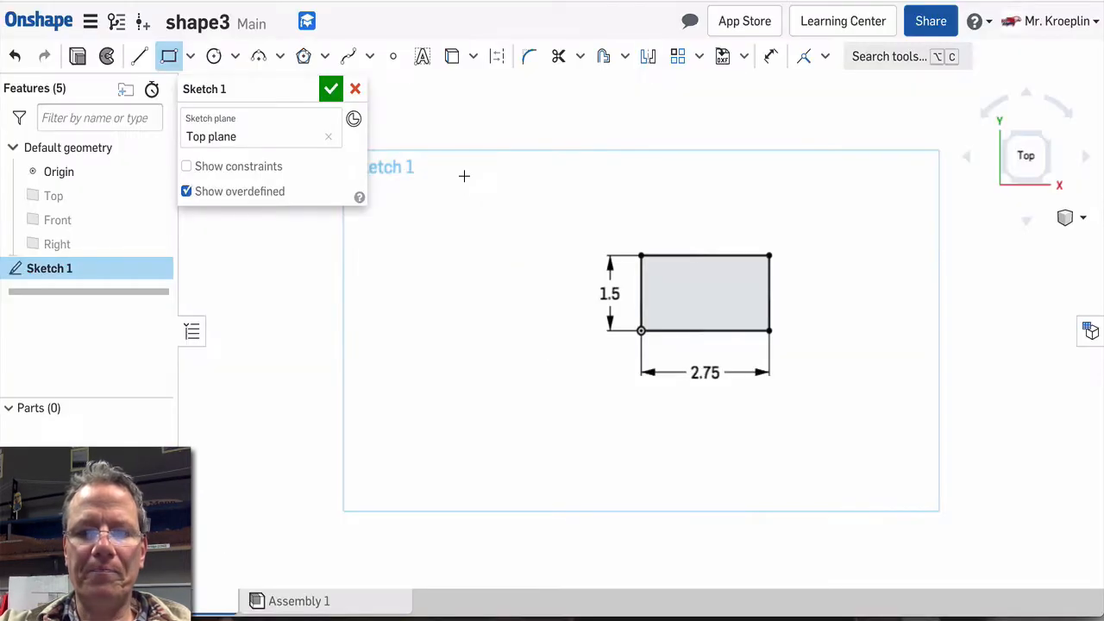
click(139, 57)
scroll(726, 284, up, 5)
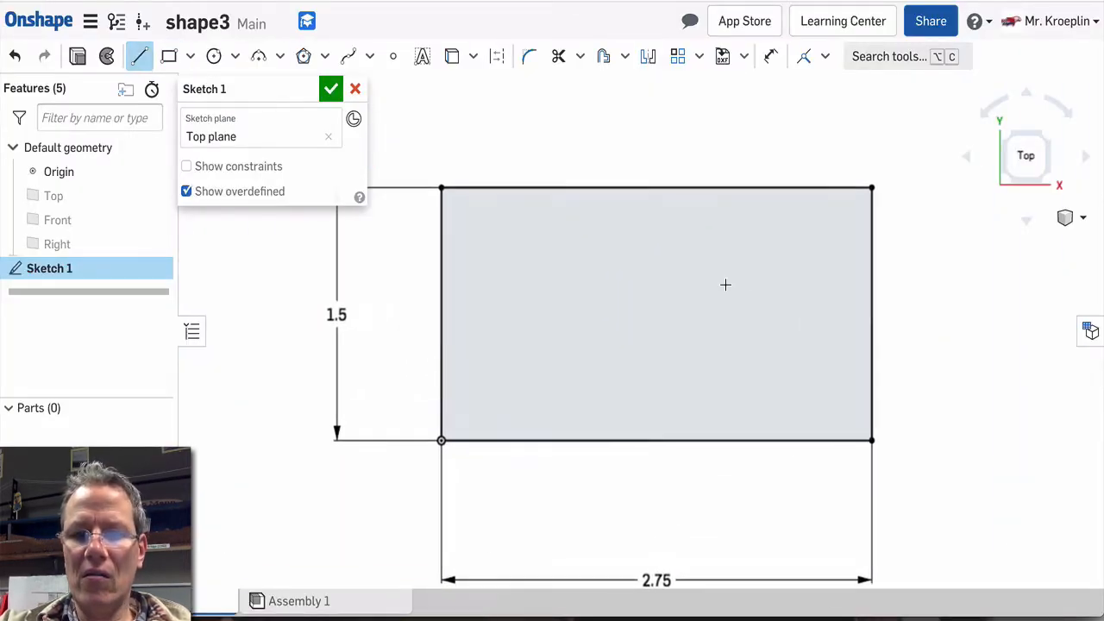
click(872, 316)
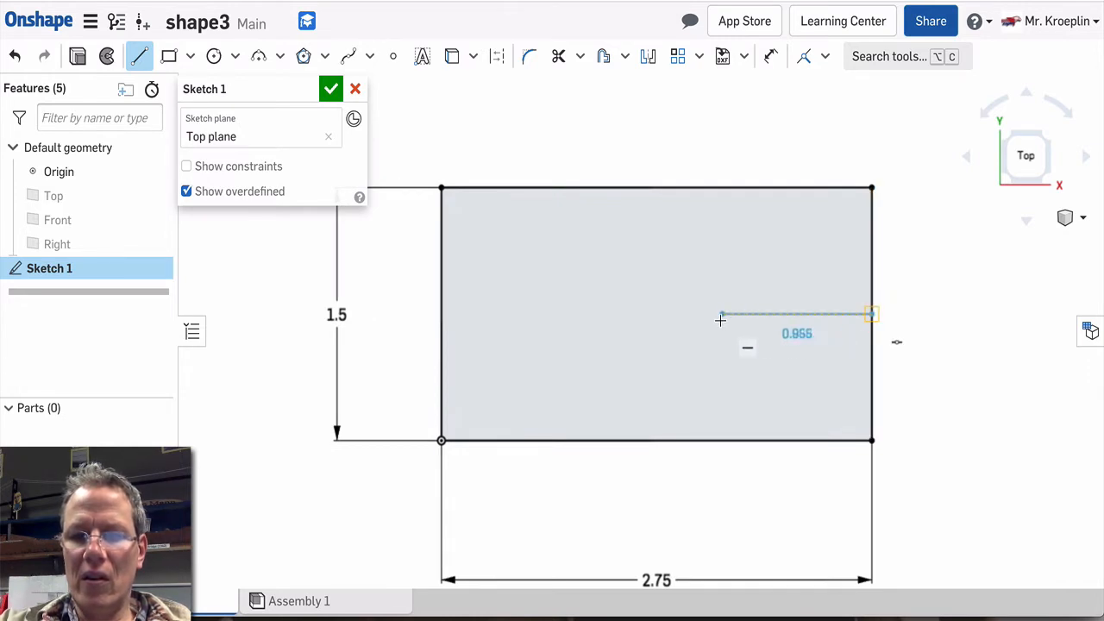
click(720, 316)
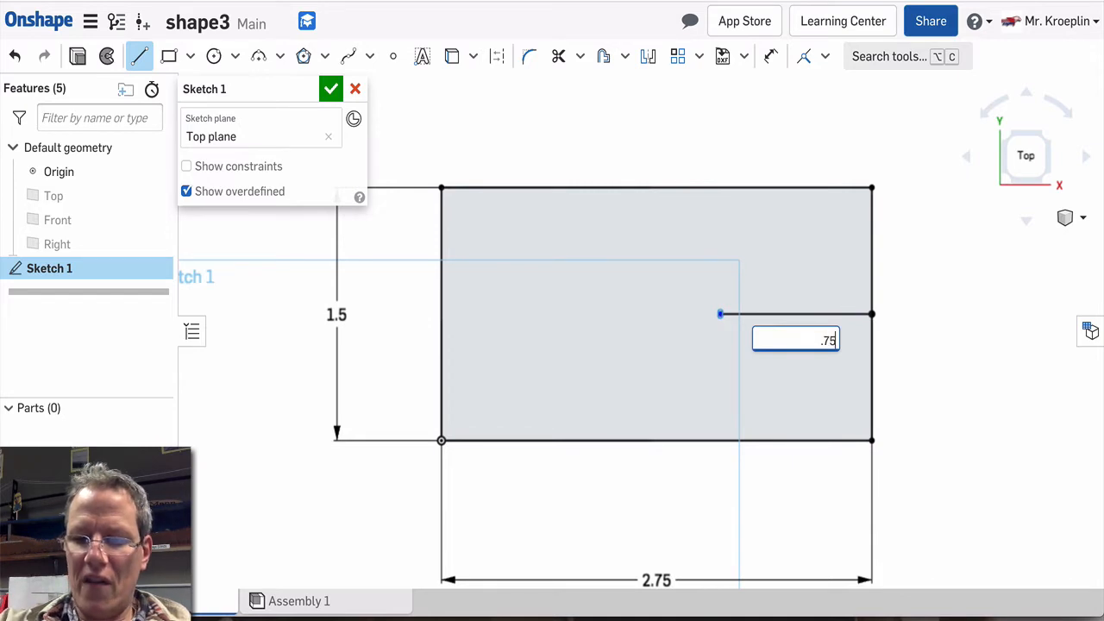
key(Return)
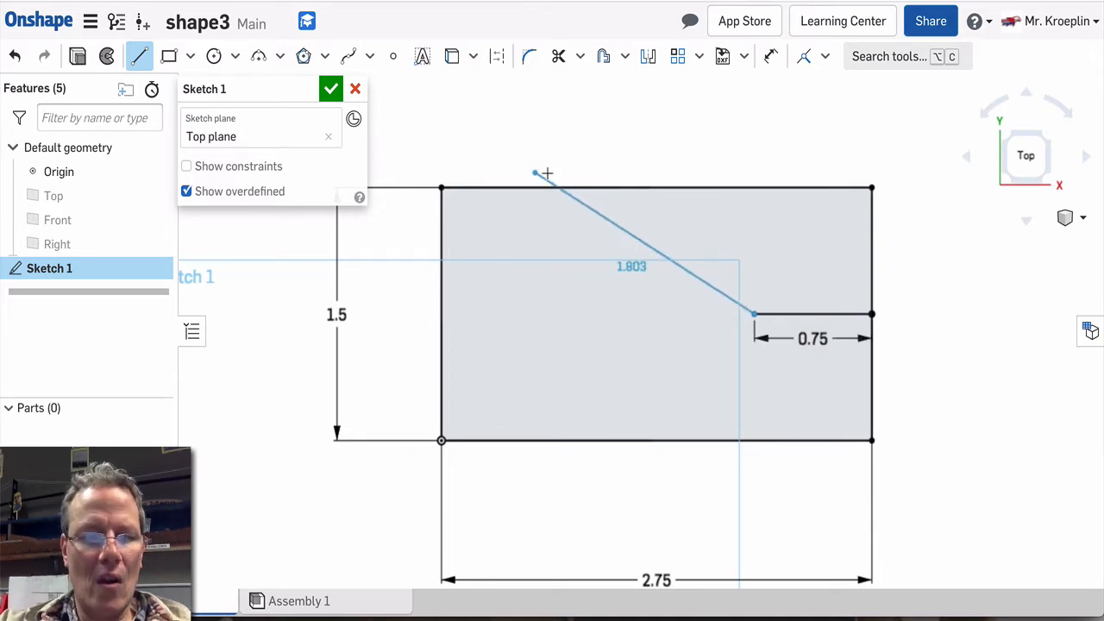
key(Escape)
Draw a 1.5 diameter circle centred on the line's inner end, tangent to the rectangle's upper edge, and trim away its left half
click(214, 57)
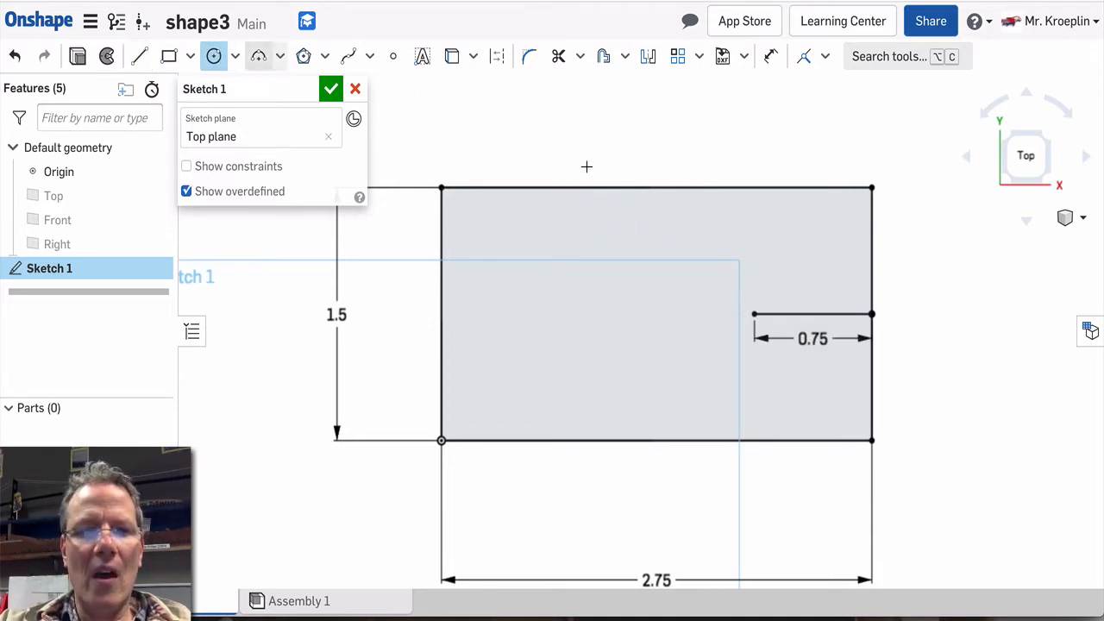
click(755, 314)
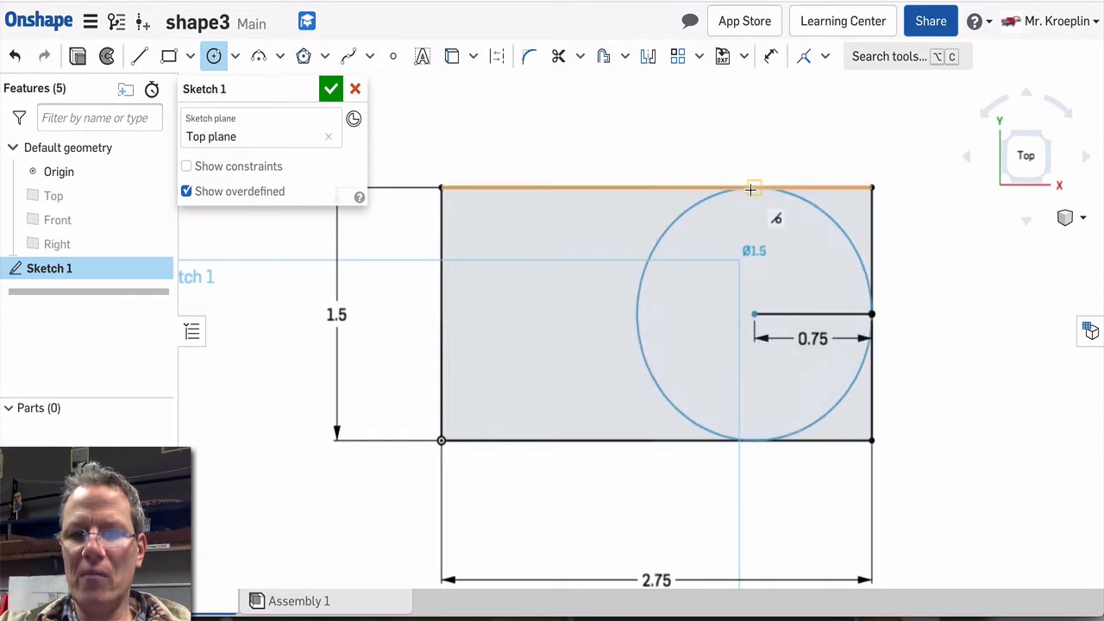
click(751, 189)
key(Escape)
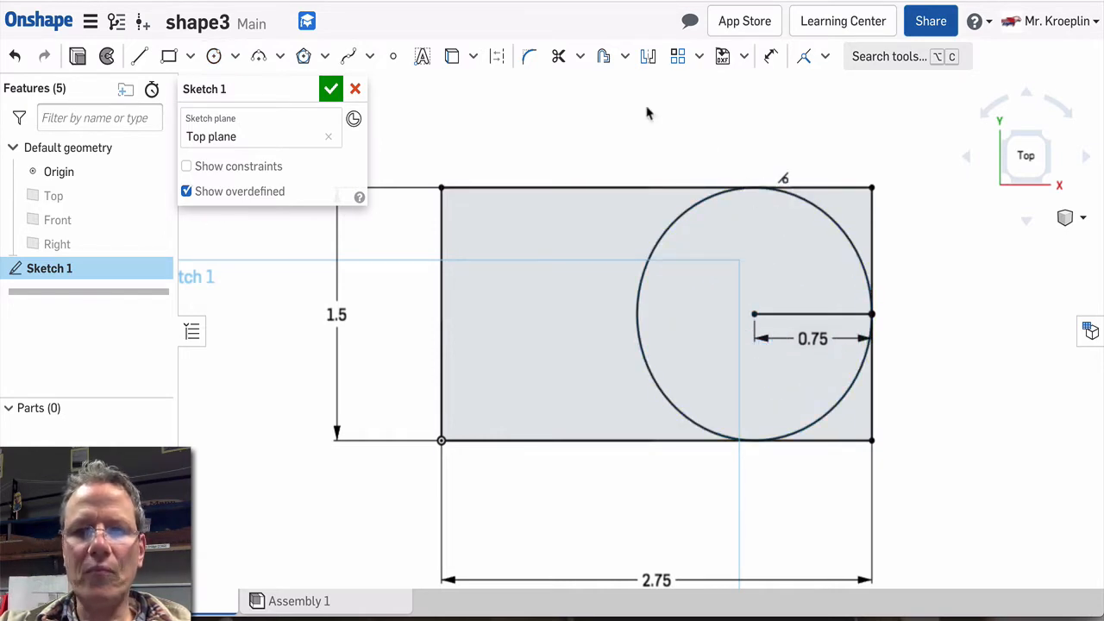
click(559, 57)
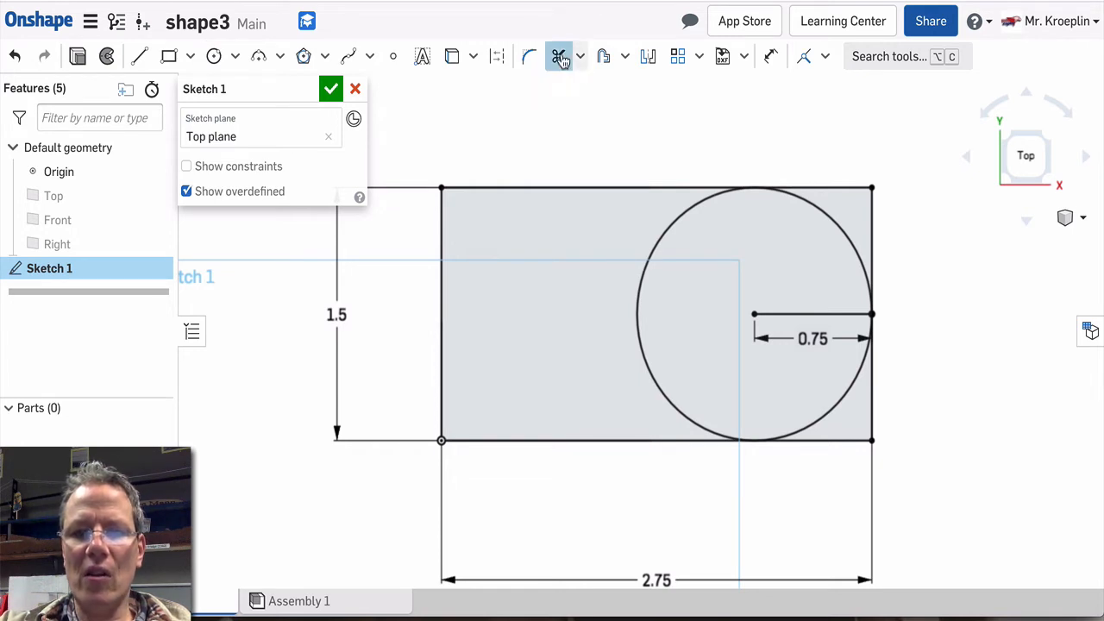
click(656, 245)
Add a 0.5 diameter hole circle centred on the short line's inner end and finish the sketch
key(ctrl+Tab)
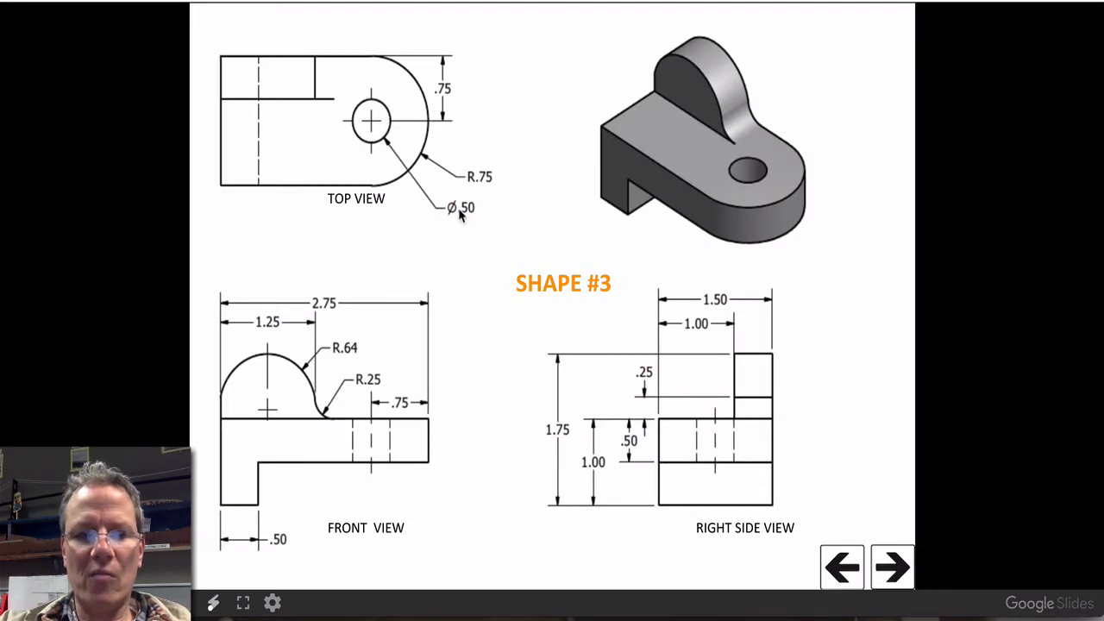
key(ctrl+shift+Tab)
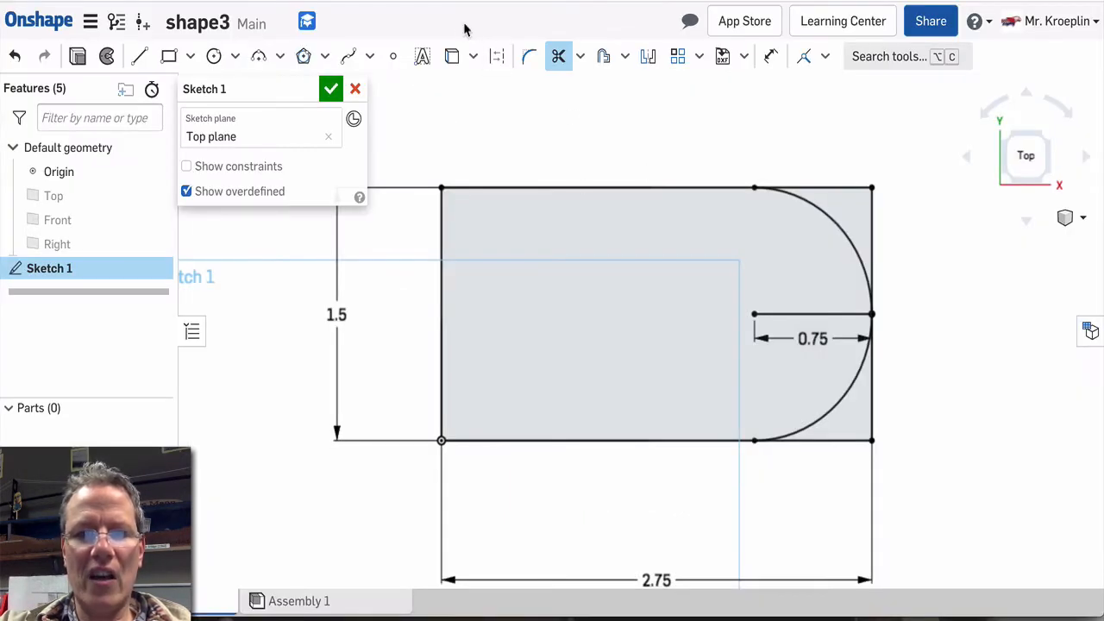
click(214, 56)
click(755, 314)
text(.5)
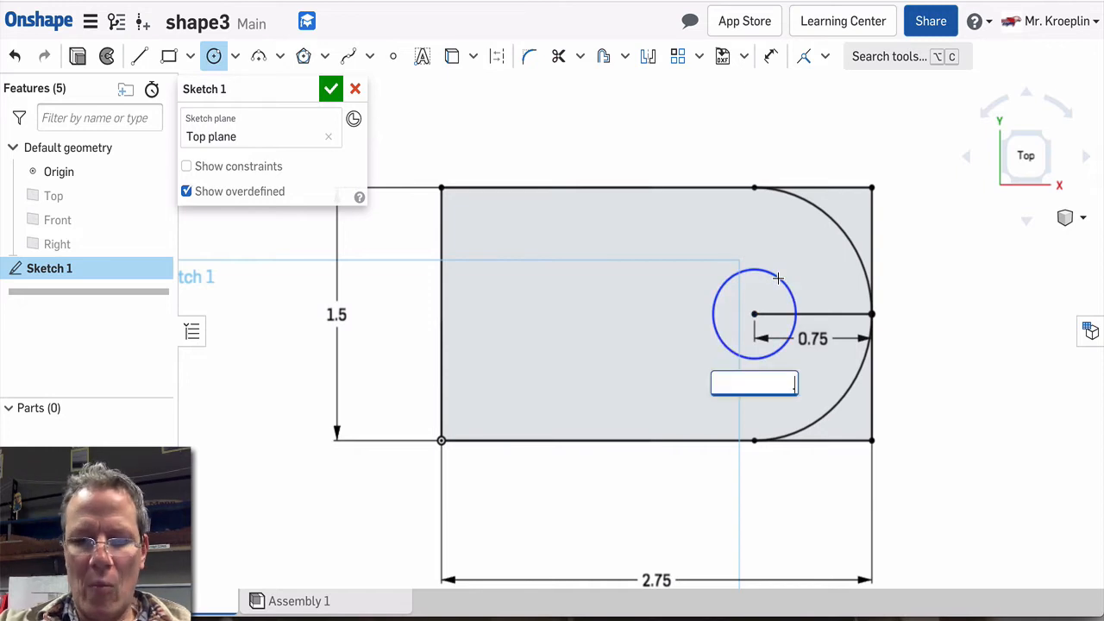
key(Return)
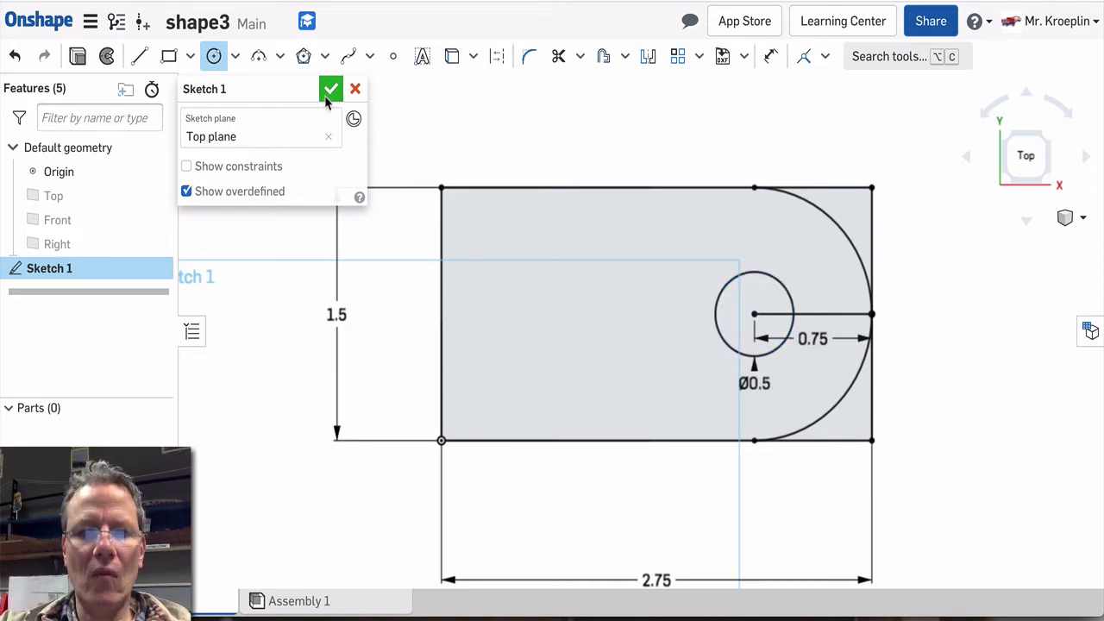
click(331, 88)
Extrude the rounded plate region, excluding the hole and the outer corners, as a new solid 0.5 in deep
key(shift+7)
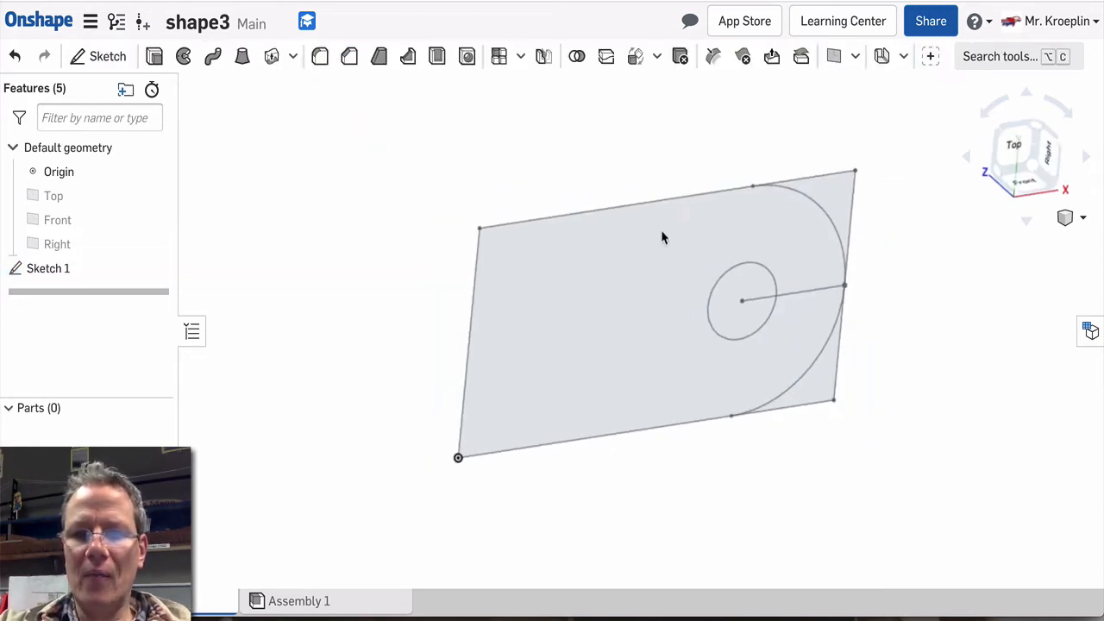
click(653, 257)
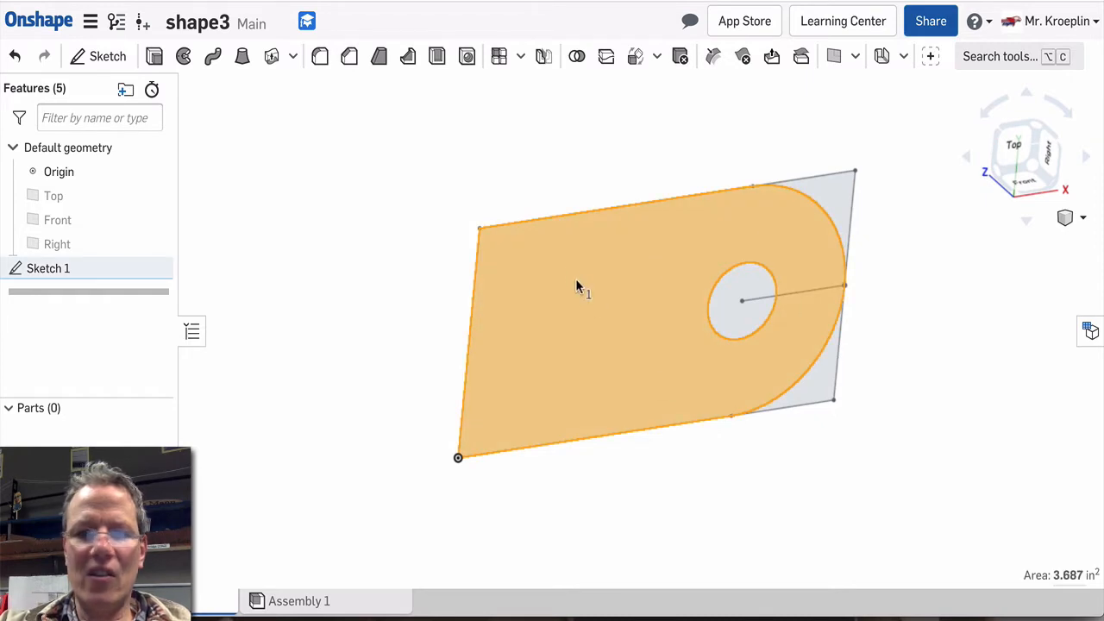
click(155, 56)
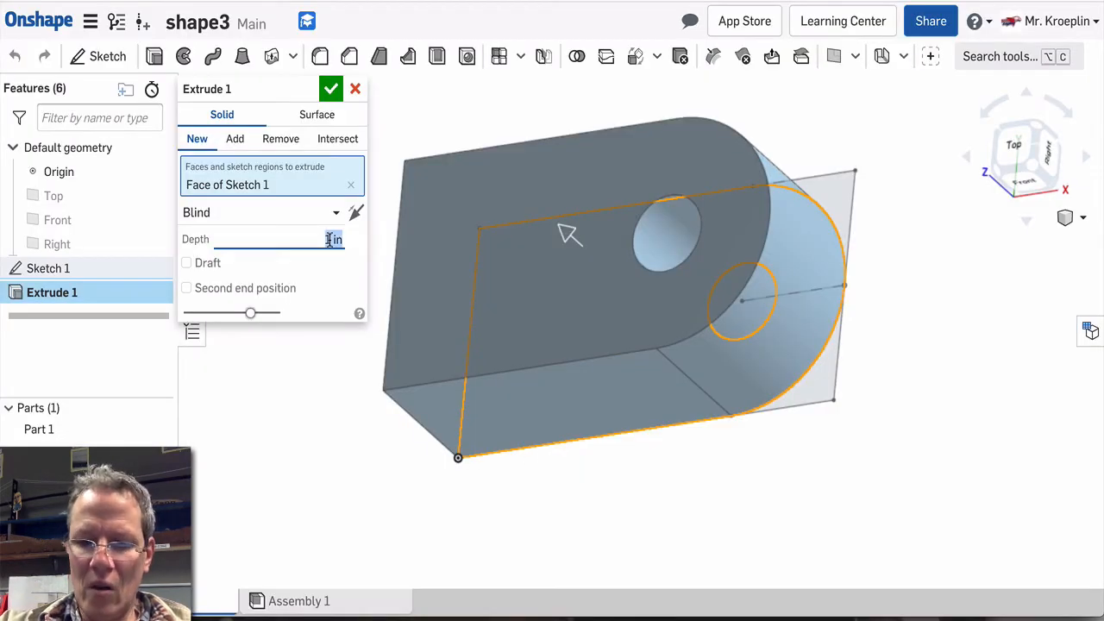
key(BackSpace)
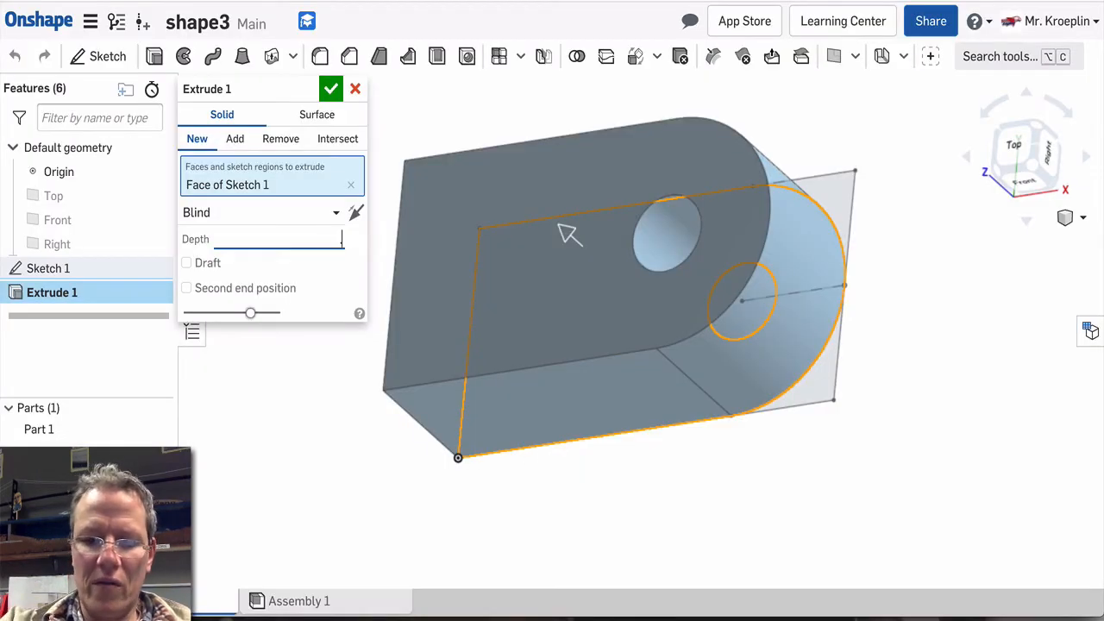
key(Return)
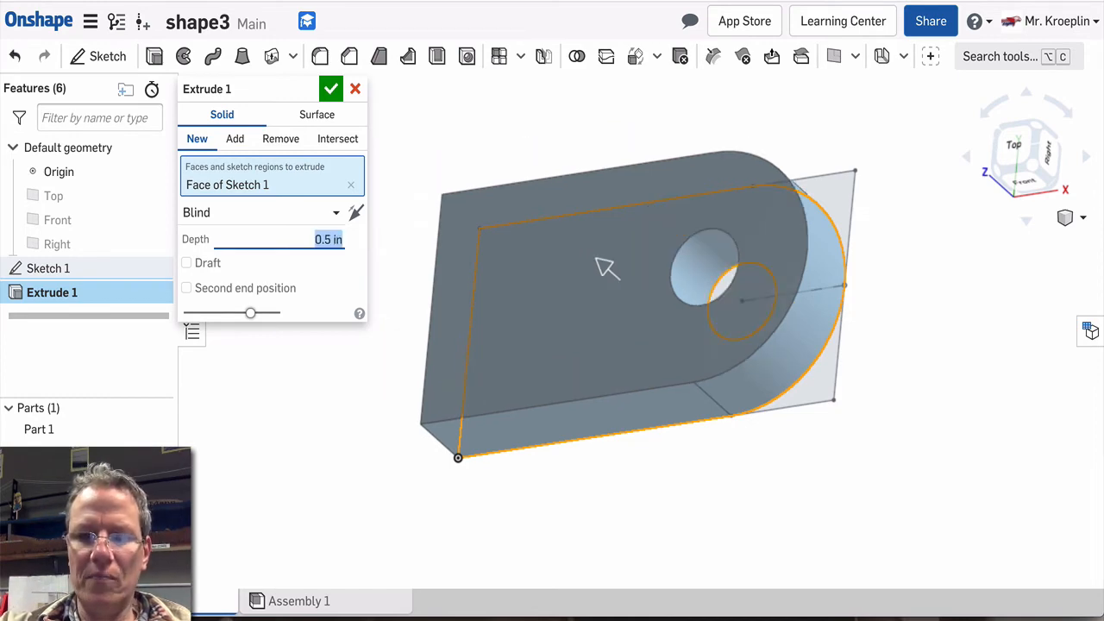
click(332, 89)
Start a new sketch on the plate's bottom face, viewed straight on
mouse_move(649, 246)
right_down()
mouse_move(636, 204)
mouse_move(584, 239)
mouse_move(668, 247)
mouse_move(658, 263)
right_up()
key(ctrl+Tab)
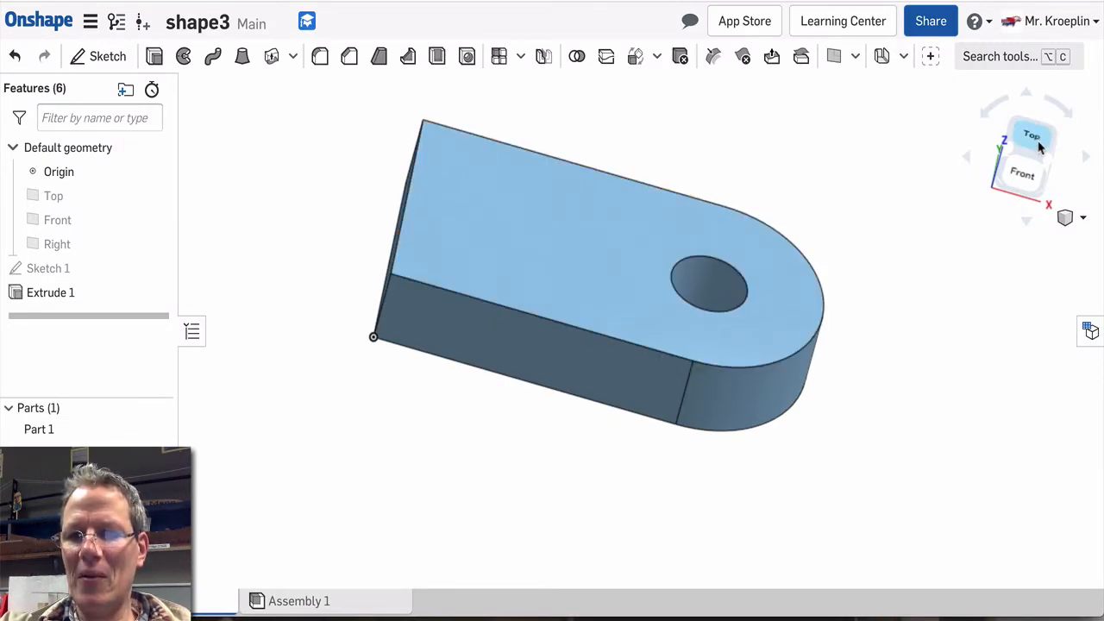
right_drag(895, 328, 880, 199)
click(536, 290)
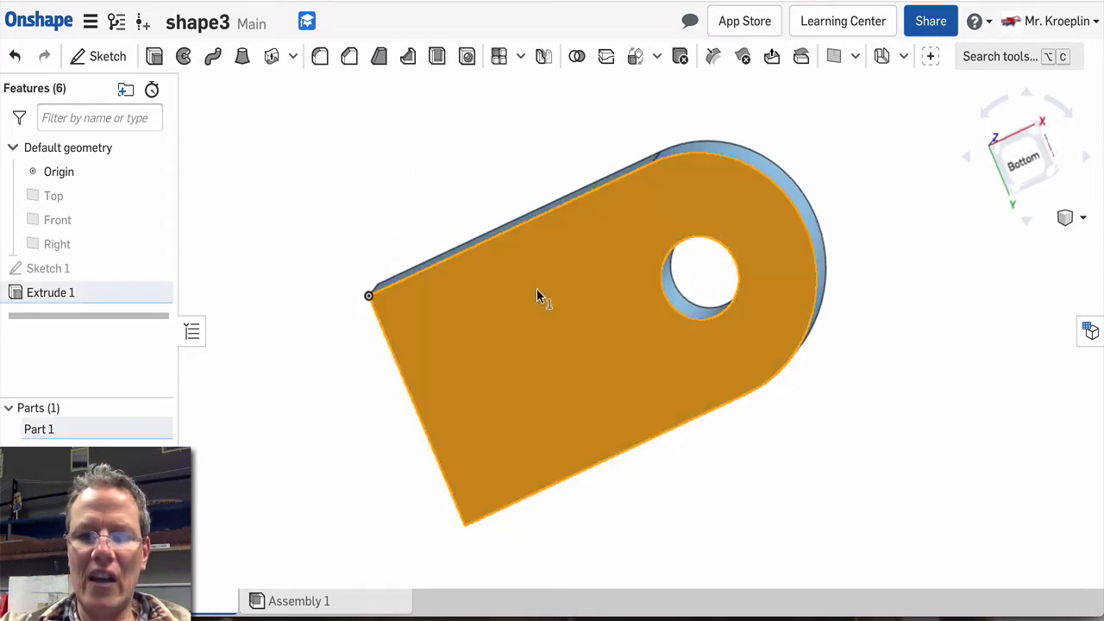
right_click(536, 290)
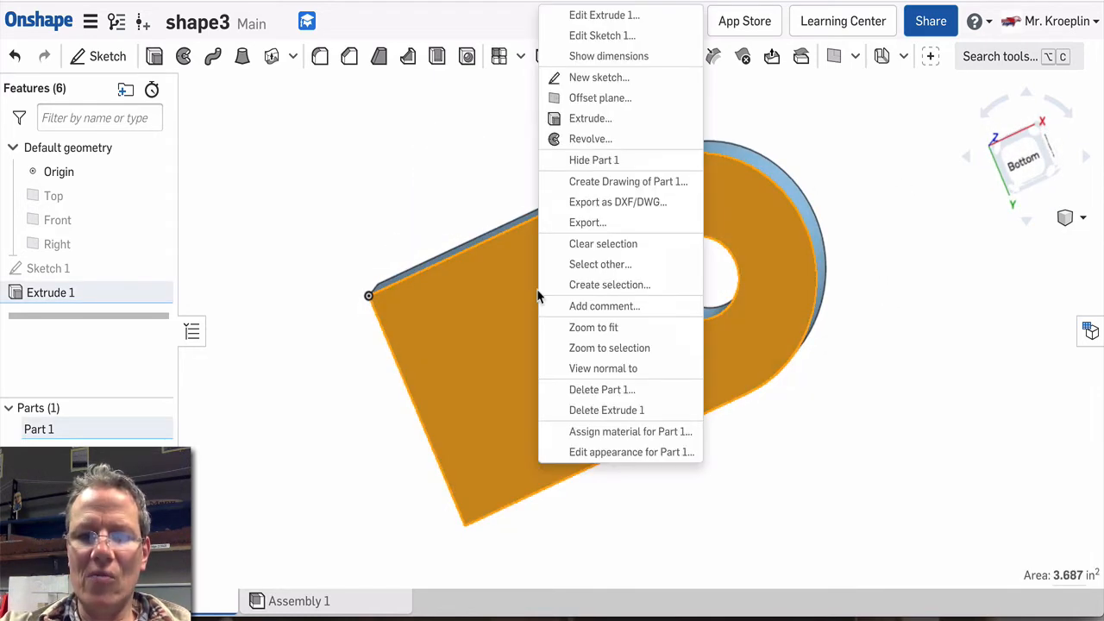
click(599, 78)
key(n)
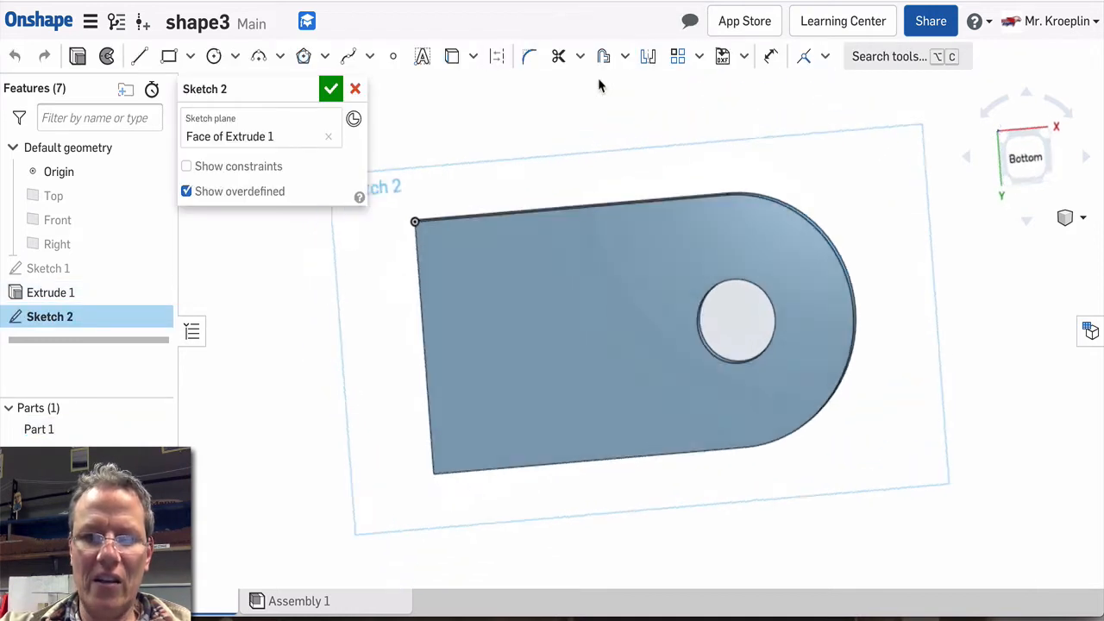
Draw a rectangle from the origin across the plate's full depth along its square end, set its width to 0.5, and finish the sketch
click(170, 57)
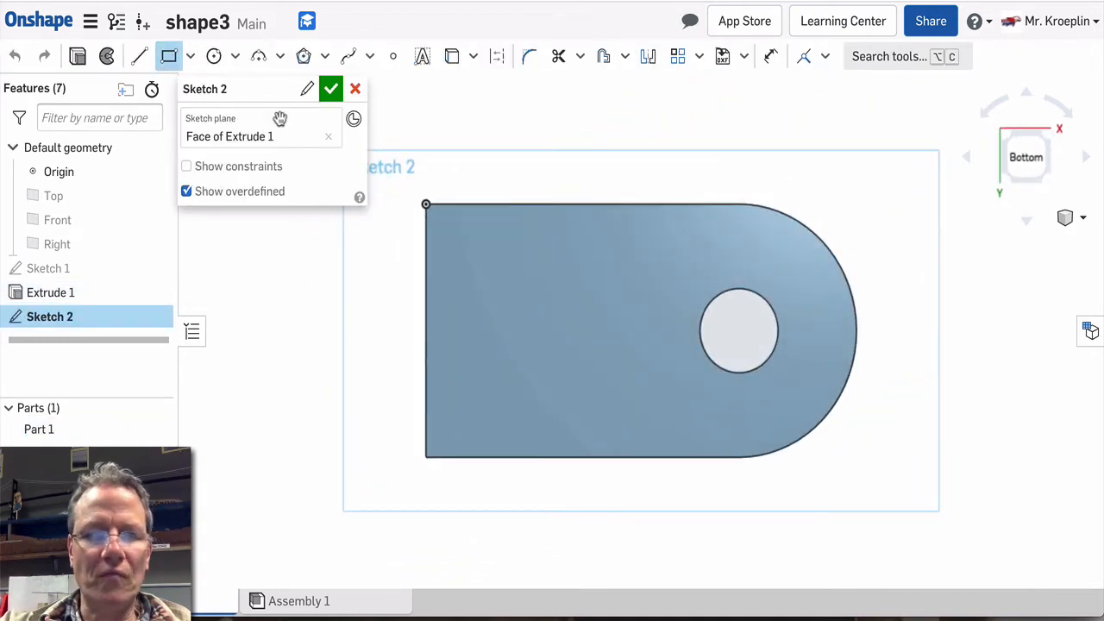
click(426, 205)
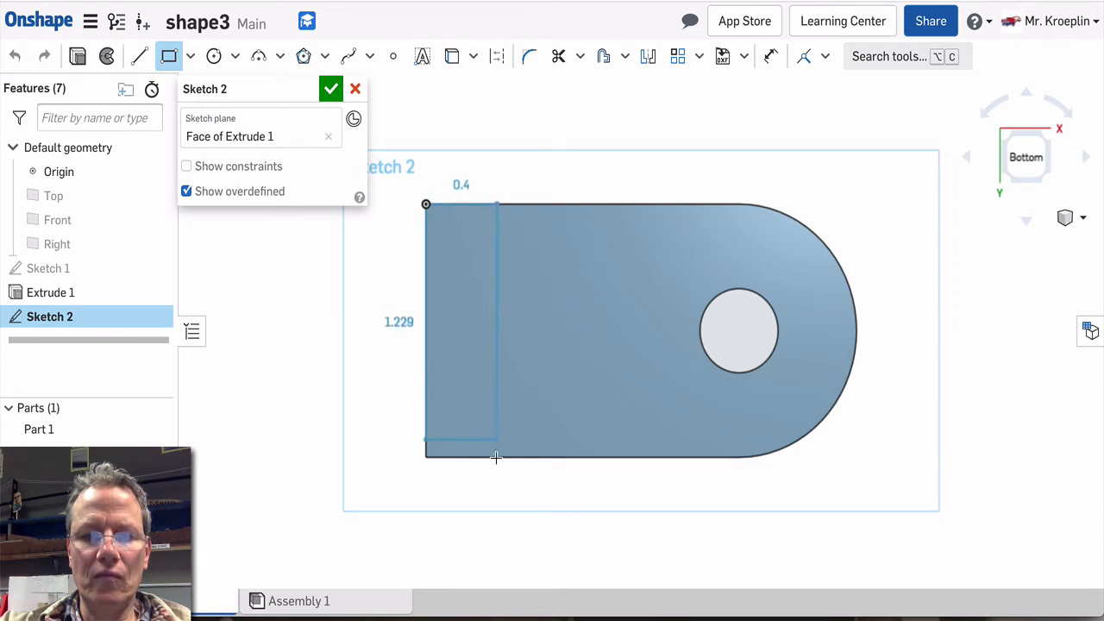
click(496, 458)
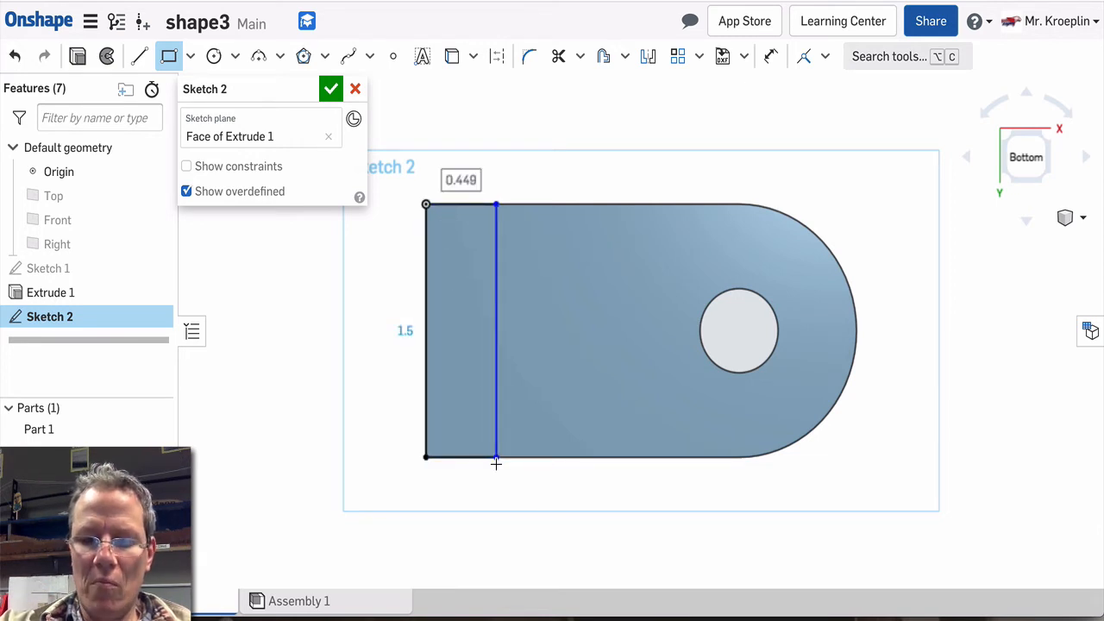
text(.5)
key(Return)
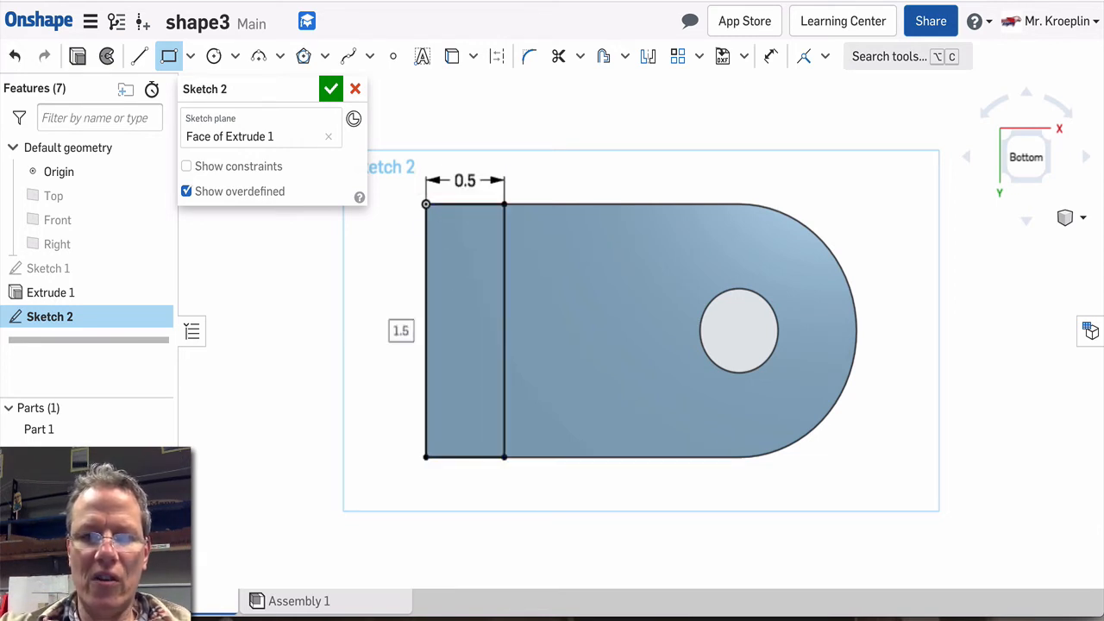
click(332, 93)
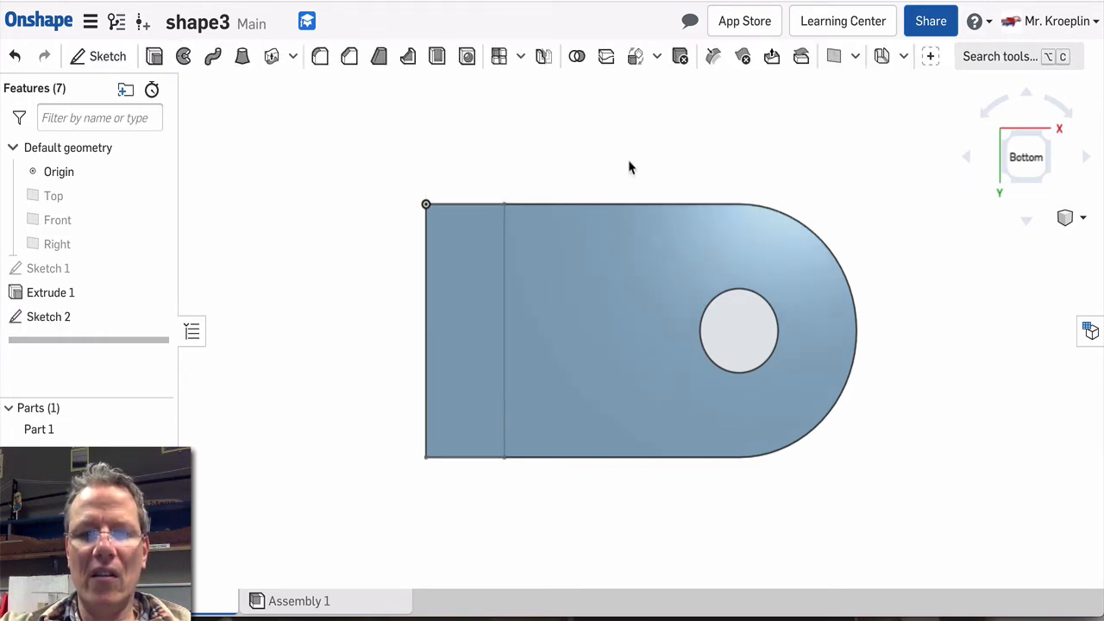
Extrude the rectangular strip 0.5 in downward from the plate's underside, adding it to the existing part as a leg
right_drag(630, 168, 567, 197)
click(483, 264)
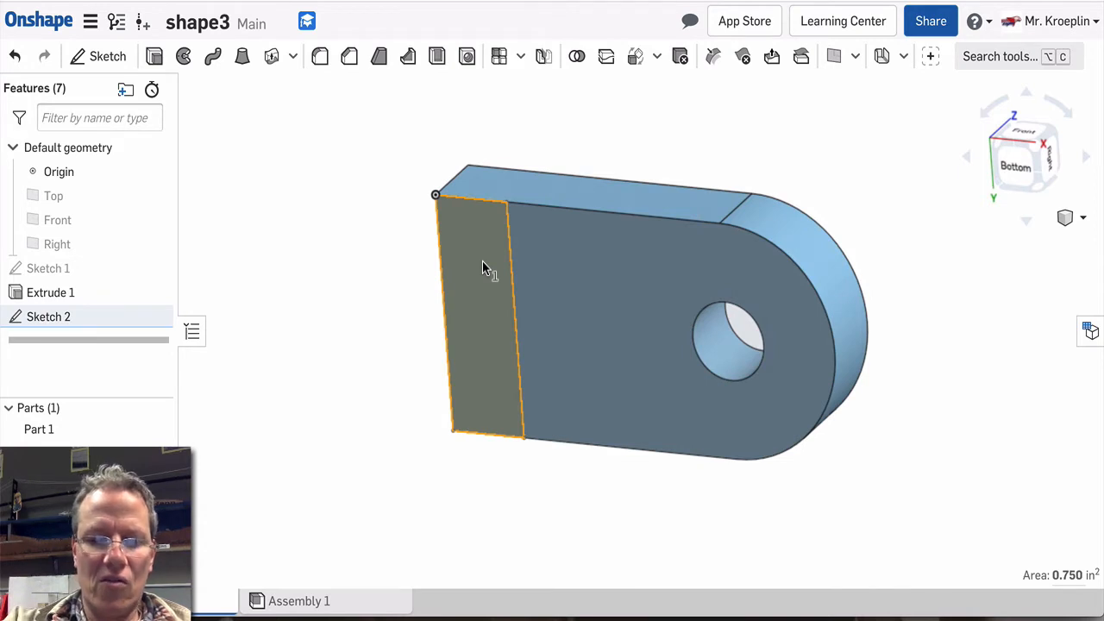
key(shift+e)
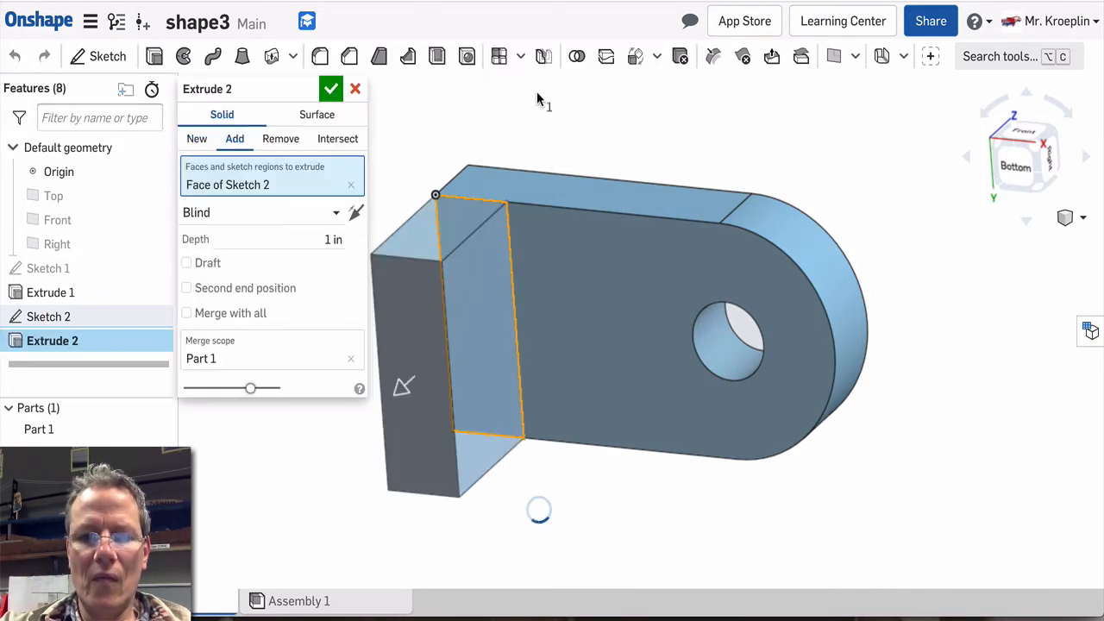
click(331, 237)
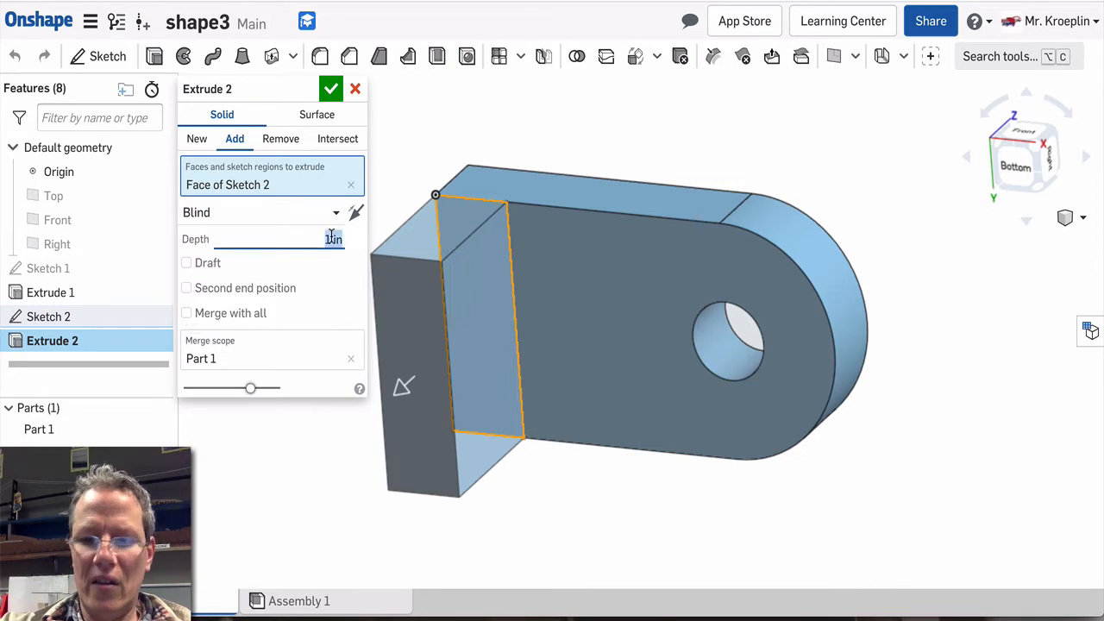
text(.5)
key(Return)
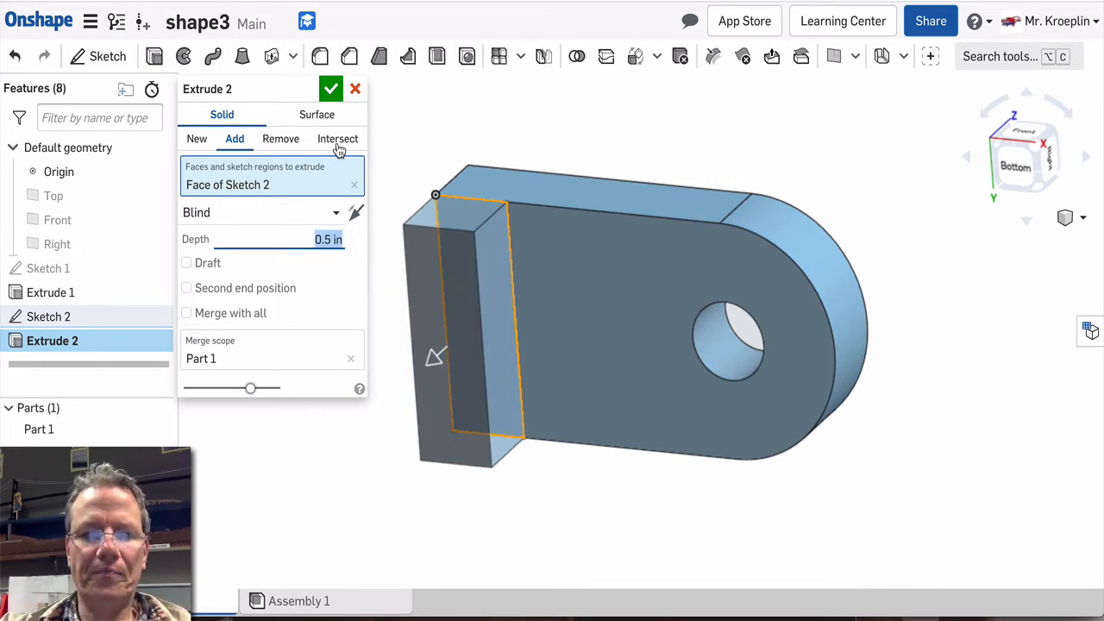
click(332, 90)
right_drag(503, 113, 495, 223)
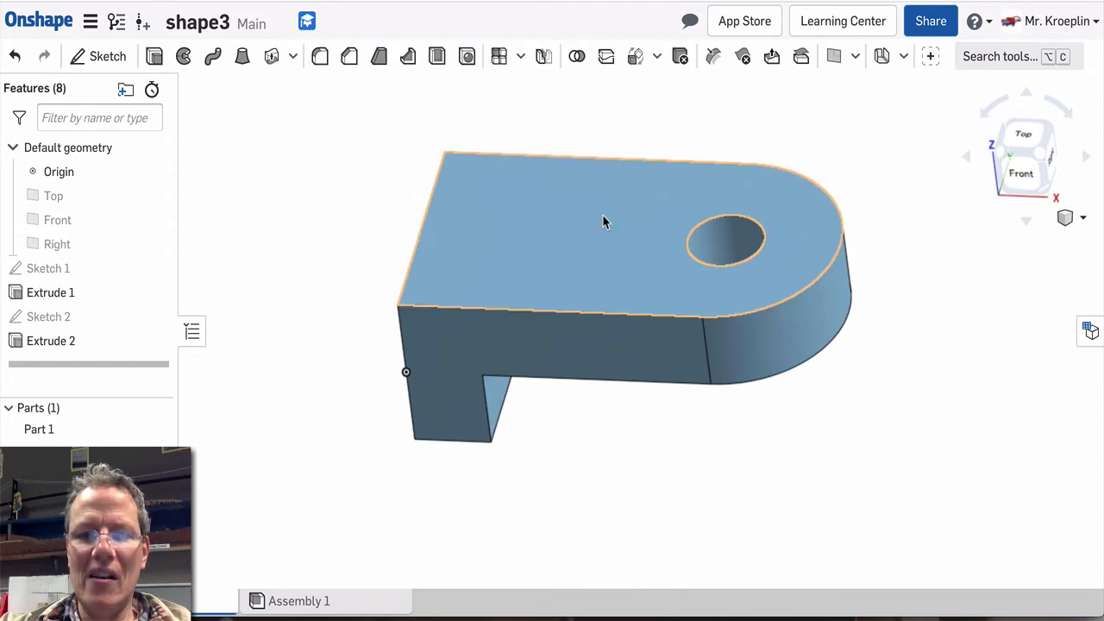
Consult the dimensioned drawing, then start a new sketch on the bracket's flat back side face, viewed straight on
right_drag(586, 216, 594, 243)
key(ctrl+Tab)
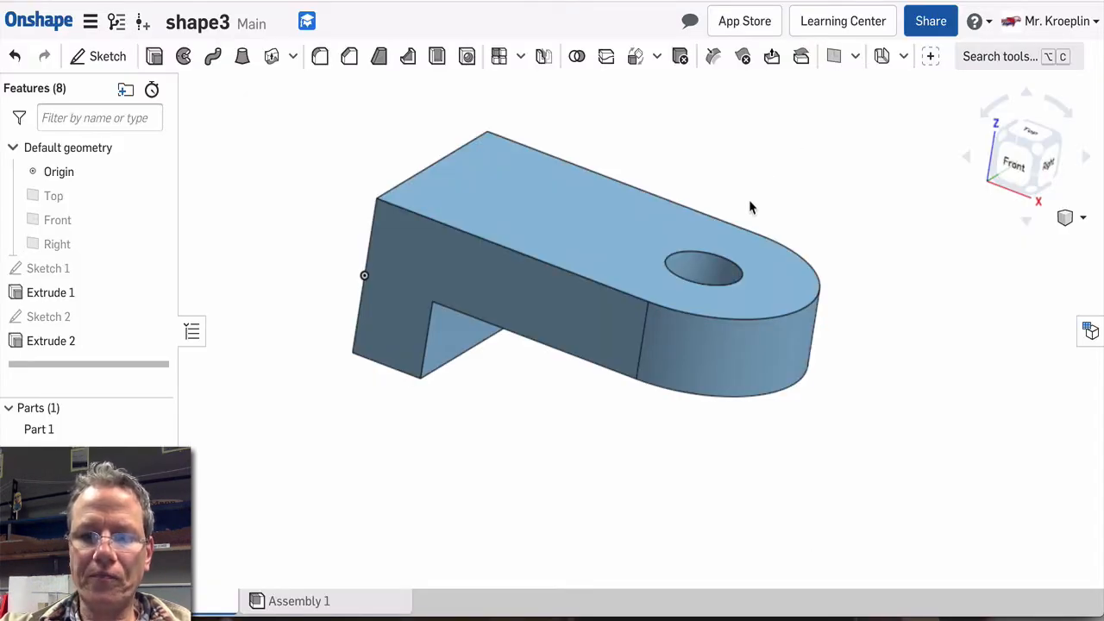
mouse_move(749, 199)
right_down()
mouse_move(627, 190)
mouse_move(578, 207)
mouse_move(630, 227)
mouse_move(648, 300)
right_up()
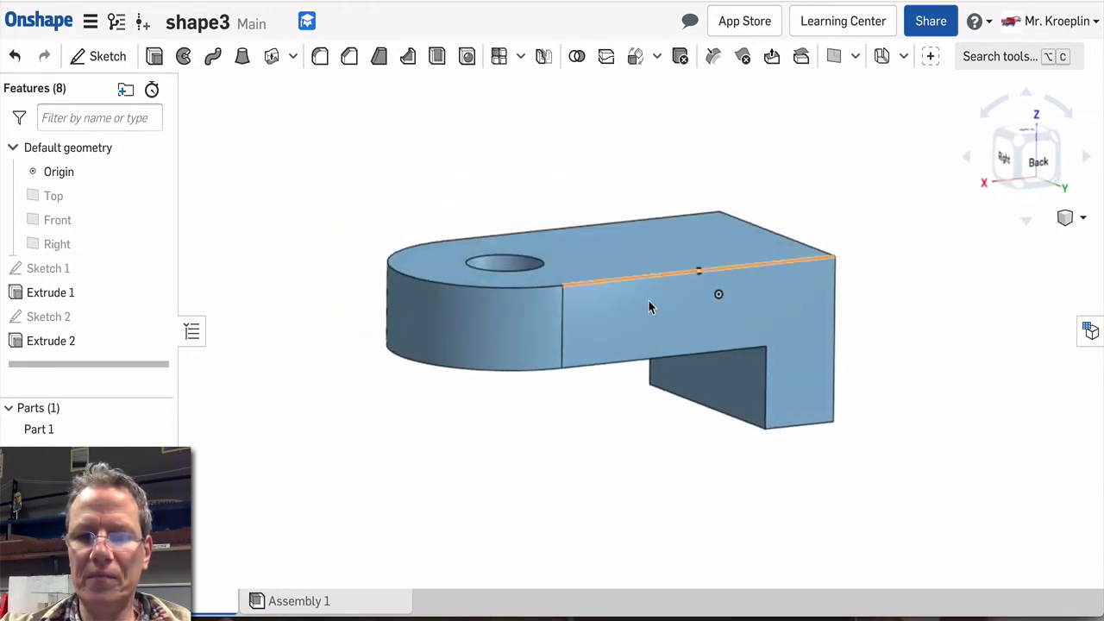
click(652, 320)
right_click(650, 318)
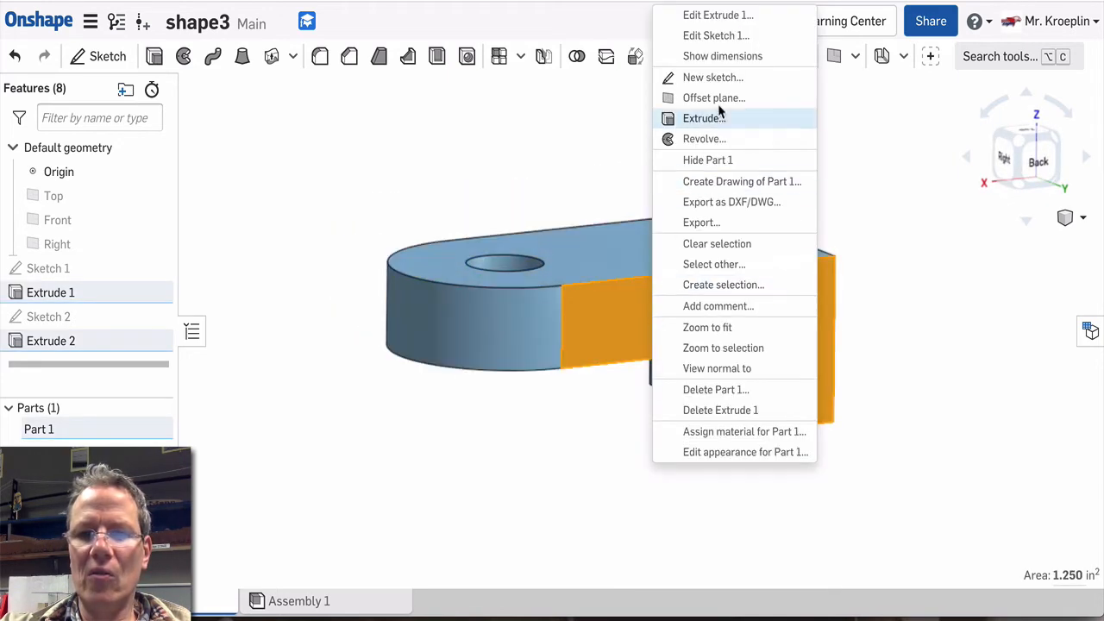
click(716, 78)
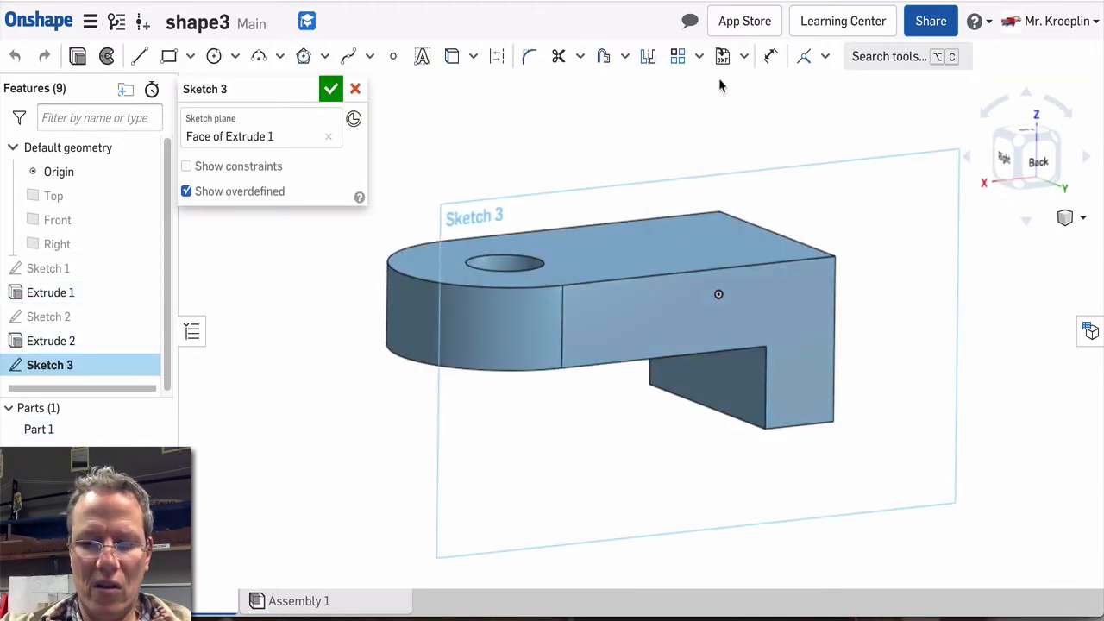
key(n)
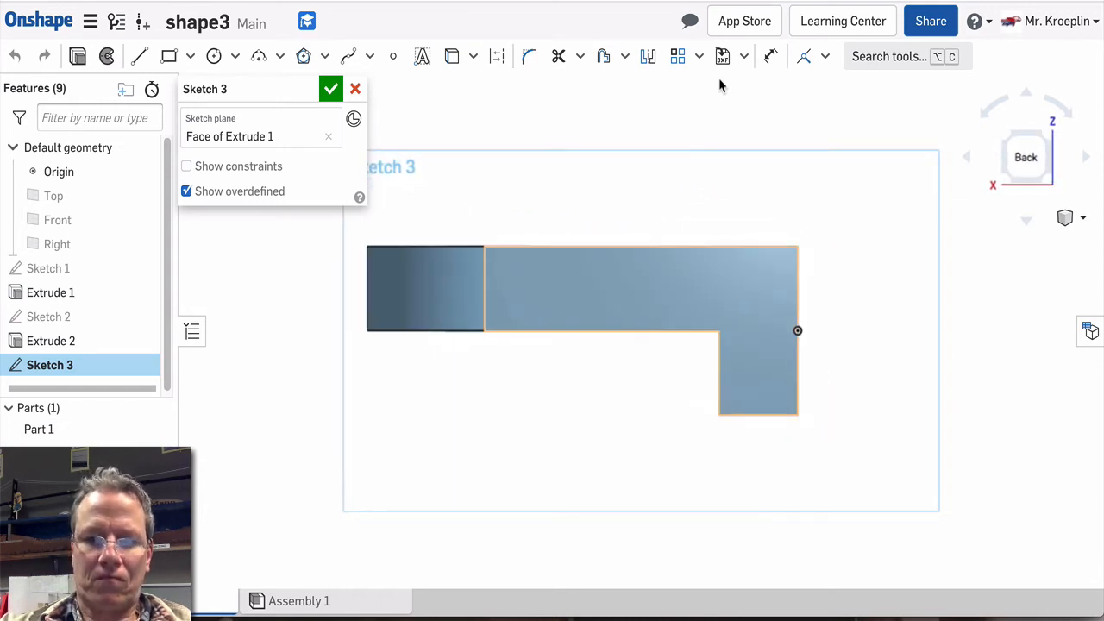
After checking the drawing, draw a rectangle upward from the plate's top corner at its square end and set its width to 1.25
key(ctrl+Tab)
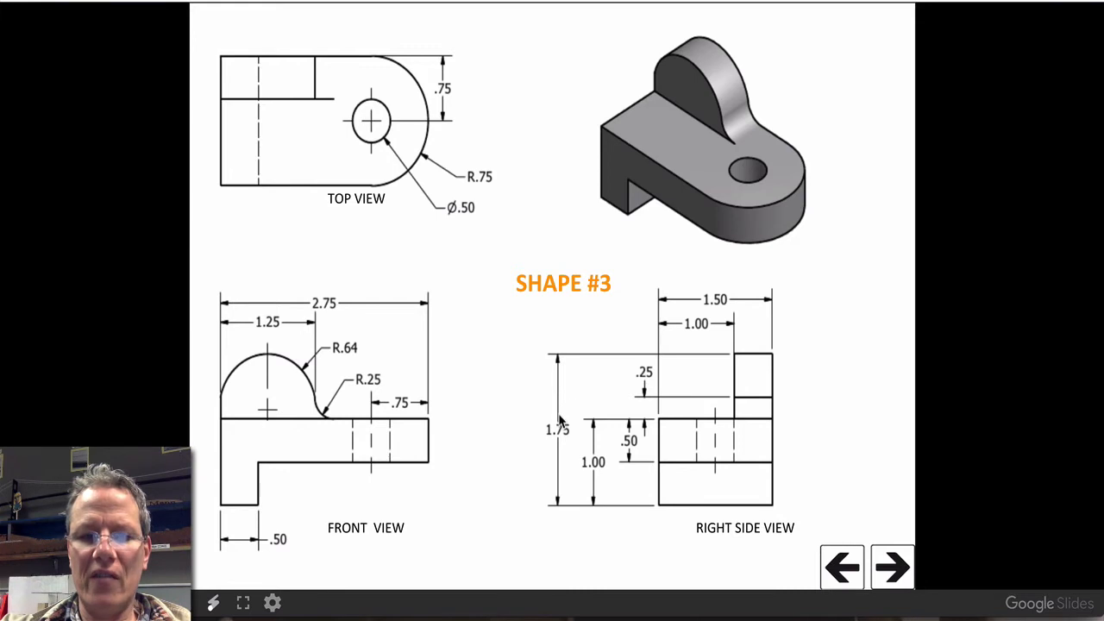
key(ctrl+Tab)
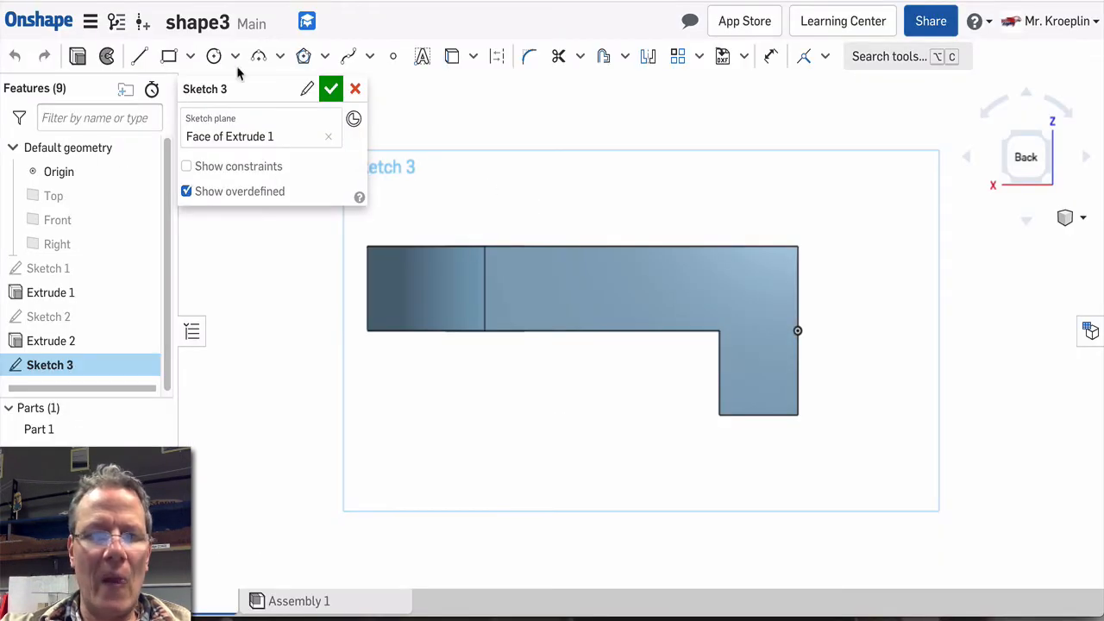
click(167, 58)
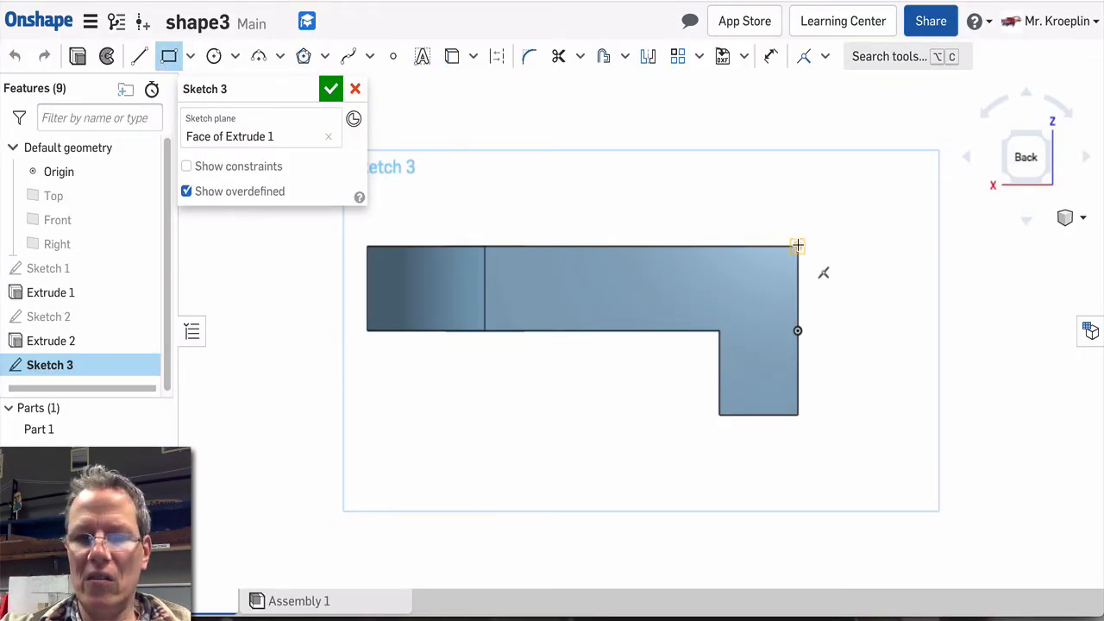
click(798, 246)
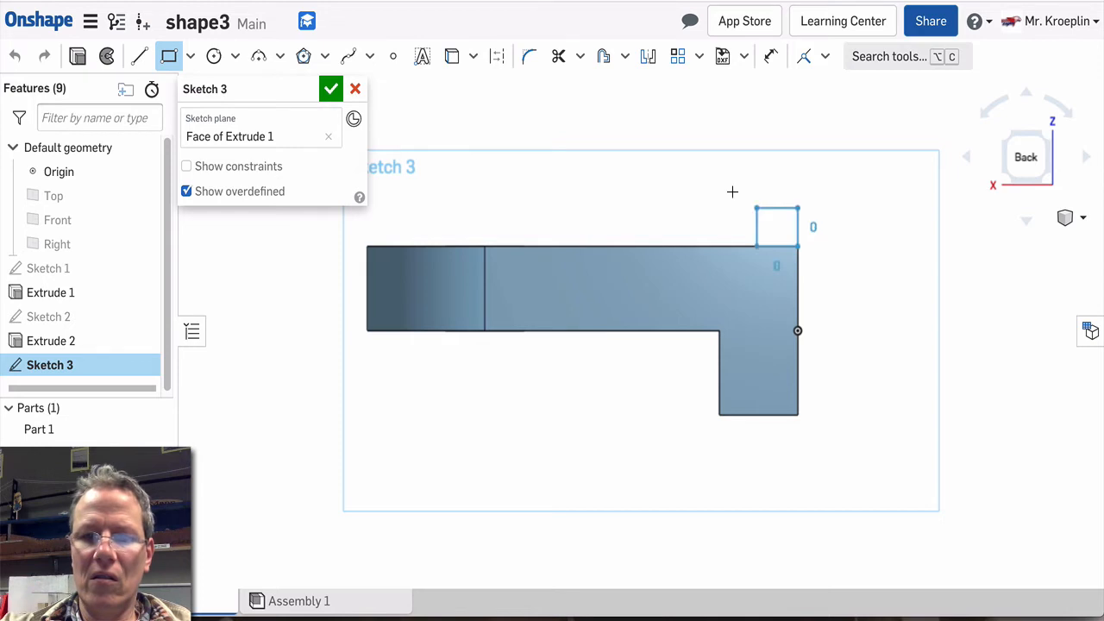
click(569, 137)
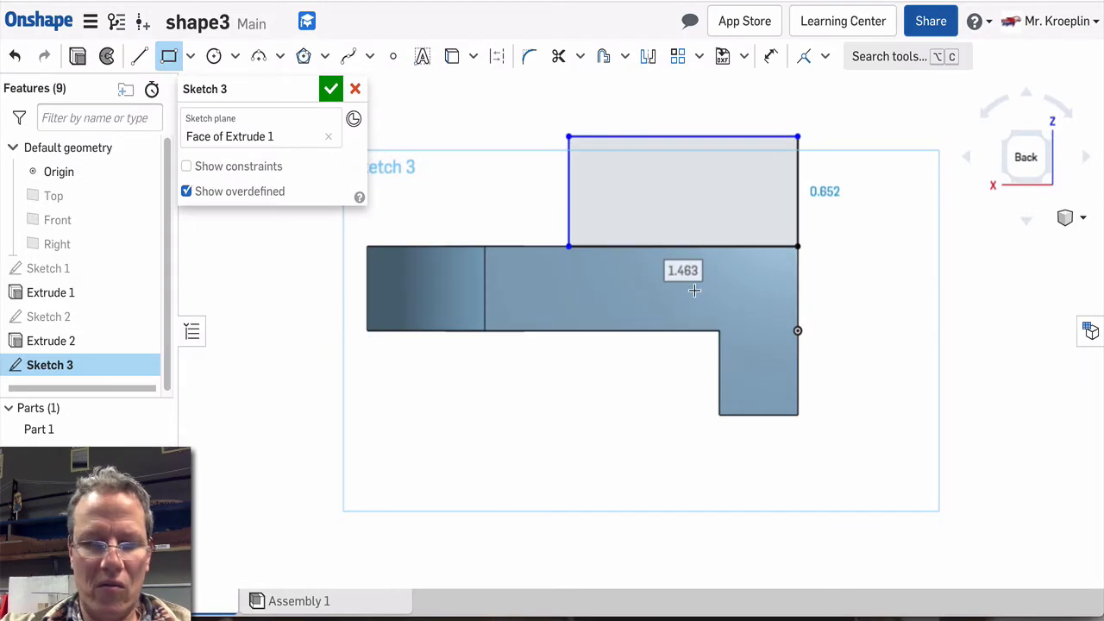
text(1.25)
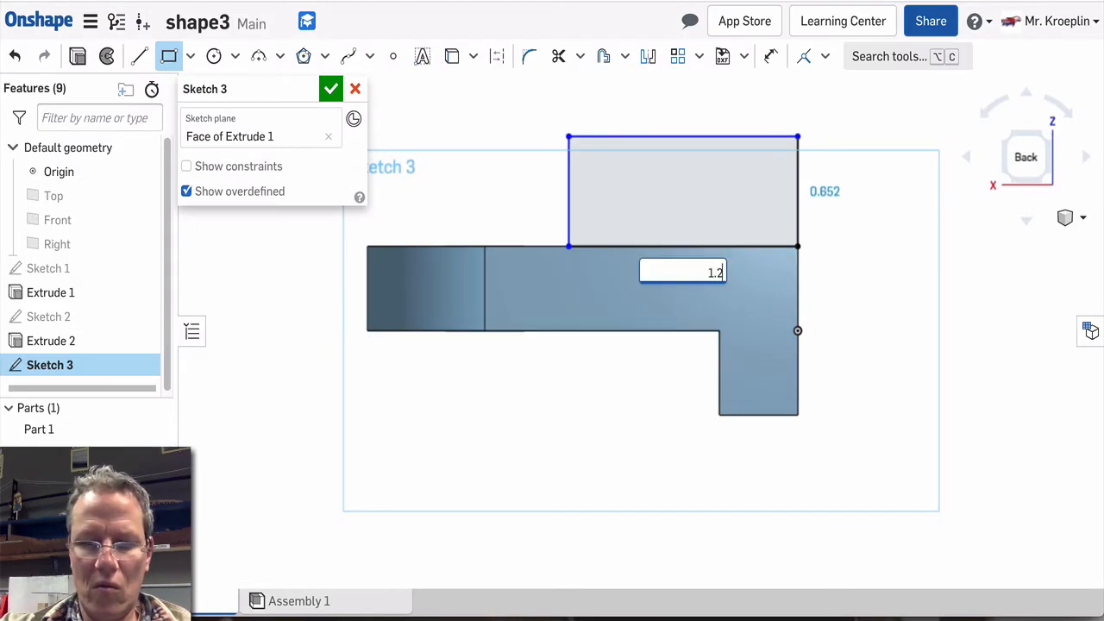
key(Return)
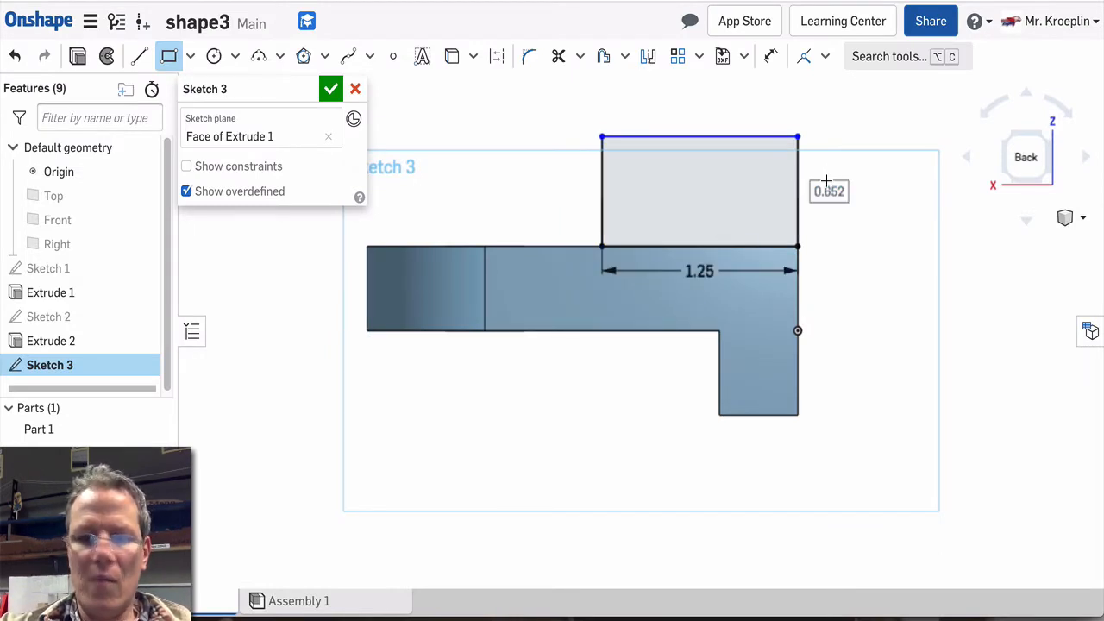
Set the rectangle's height to 0.75, finish the sketch, and bring the dimensioned drawing back up
click(821, 178)
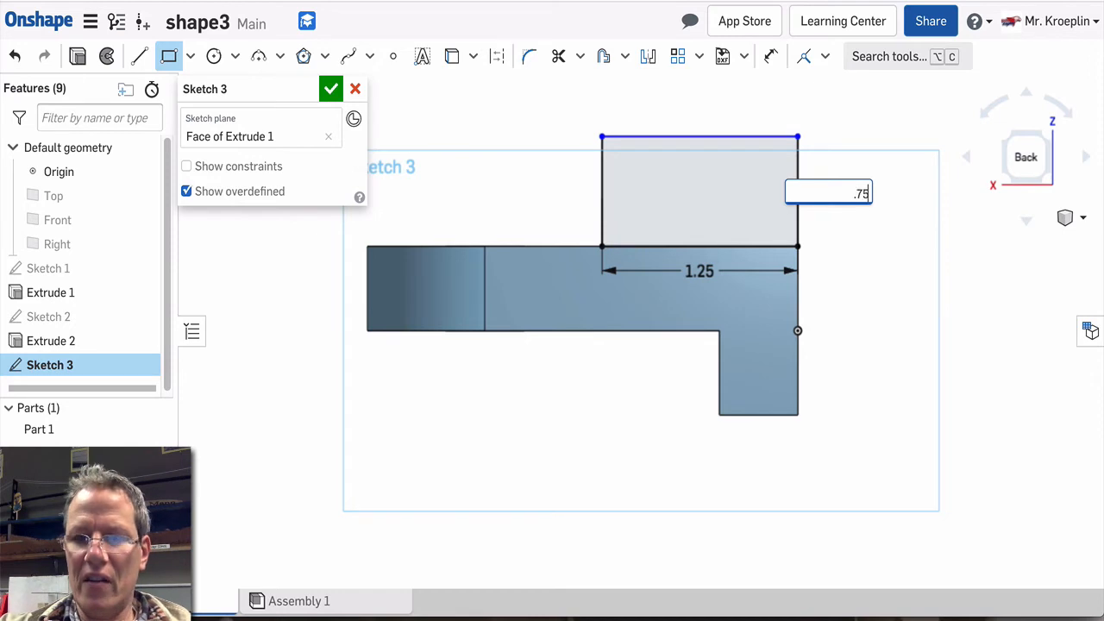
text(.75)
key(Return)
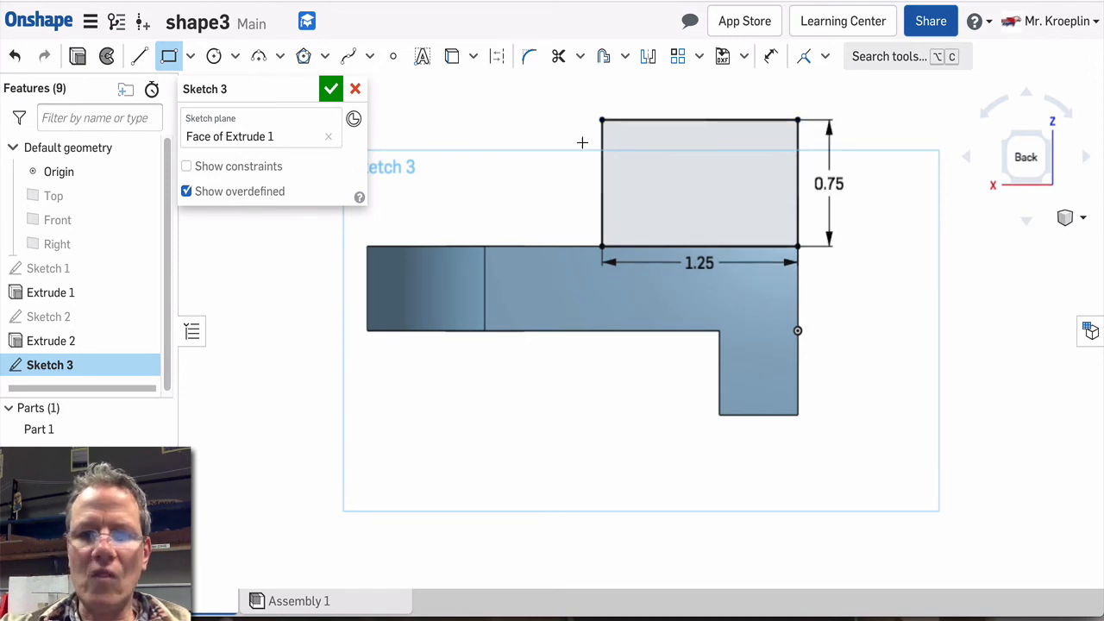
click(331, 88)
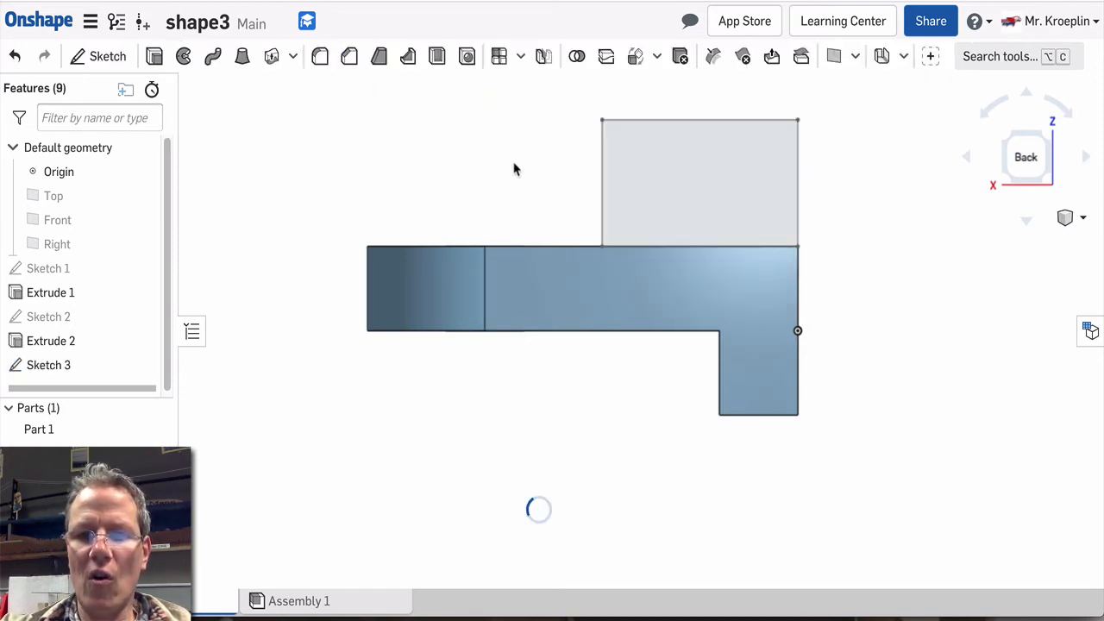
key(ctrl+Tab)
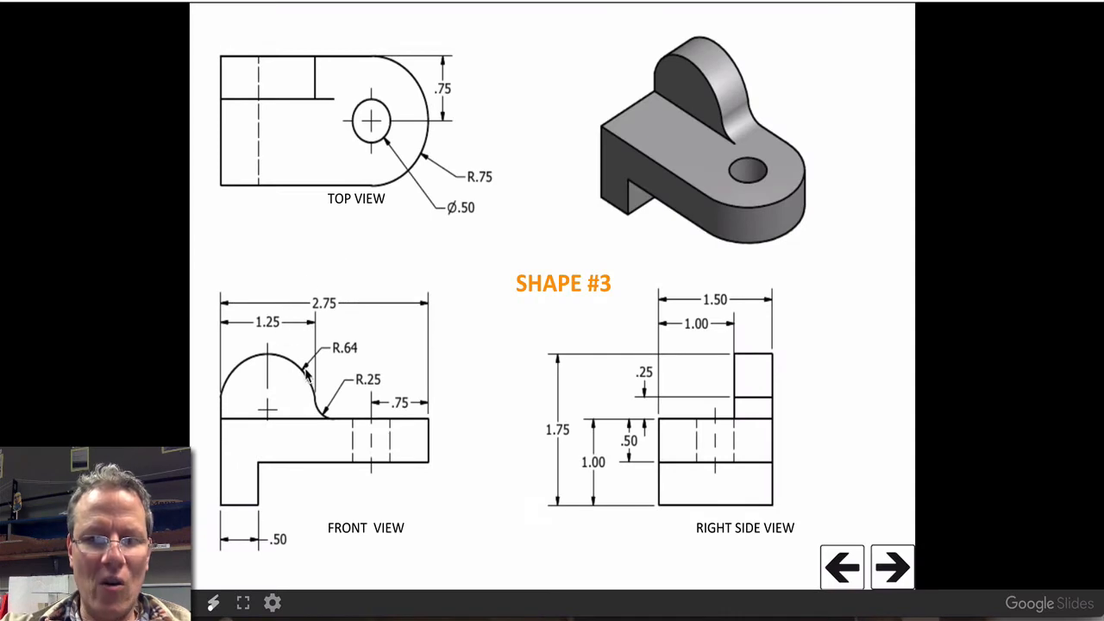